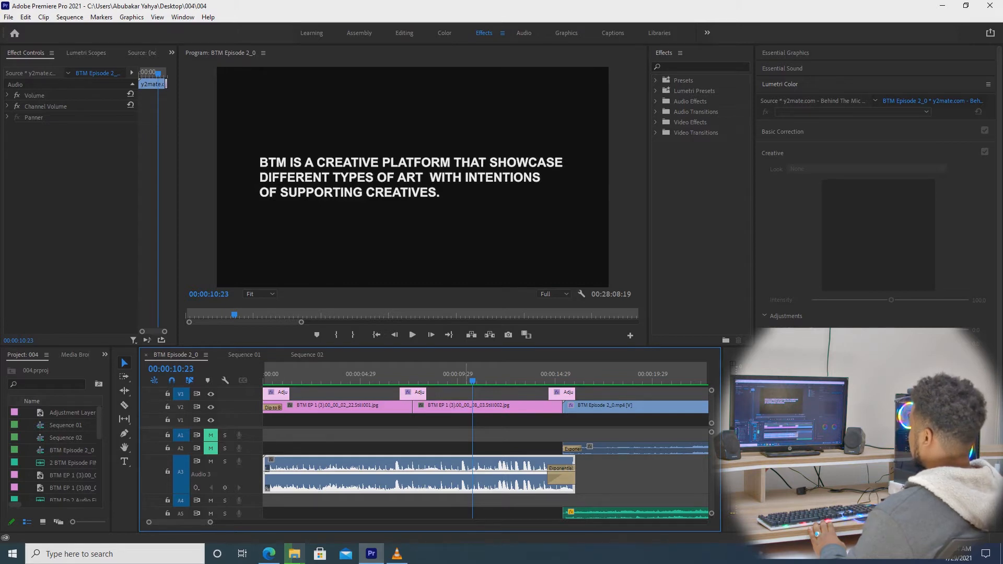
# Review the sequence from the start, checking the BTM microphone title and creative platform text card.
pyautogui.click(358, 375)
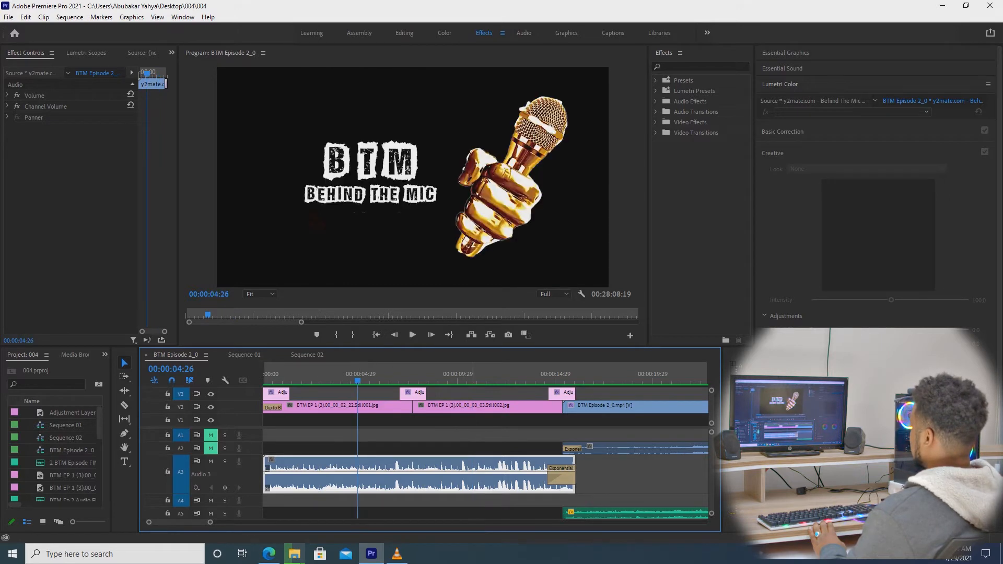
pyautogui.click(474, 374)
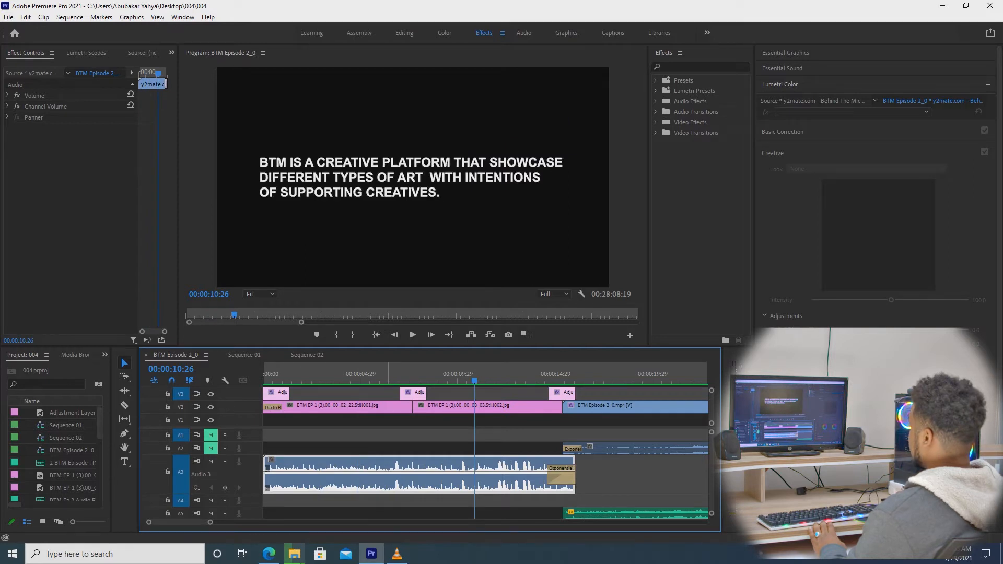
pyautogui.press('Home')
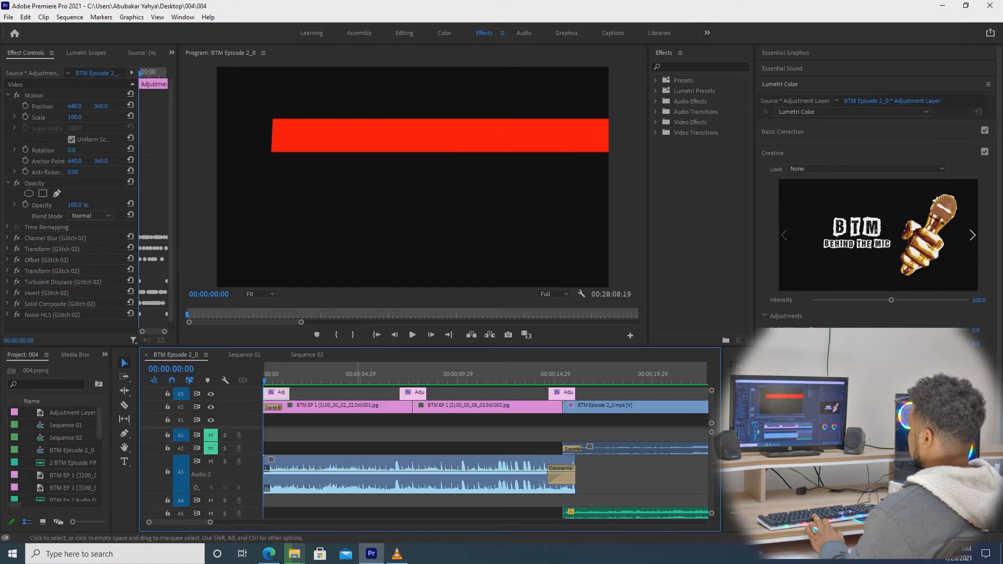
pyautogui.press('space')
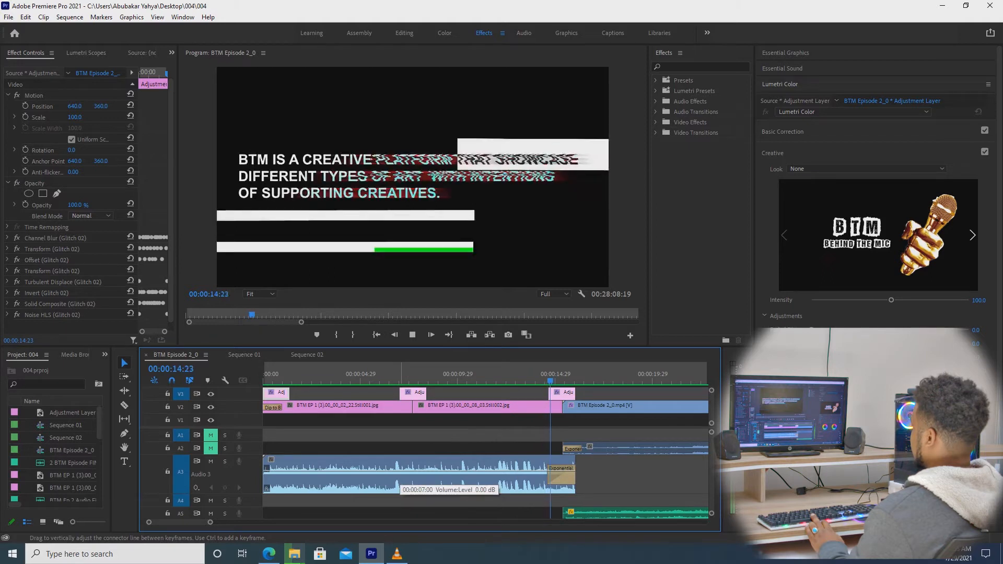
pyautogui.press('space')
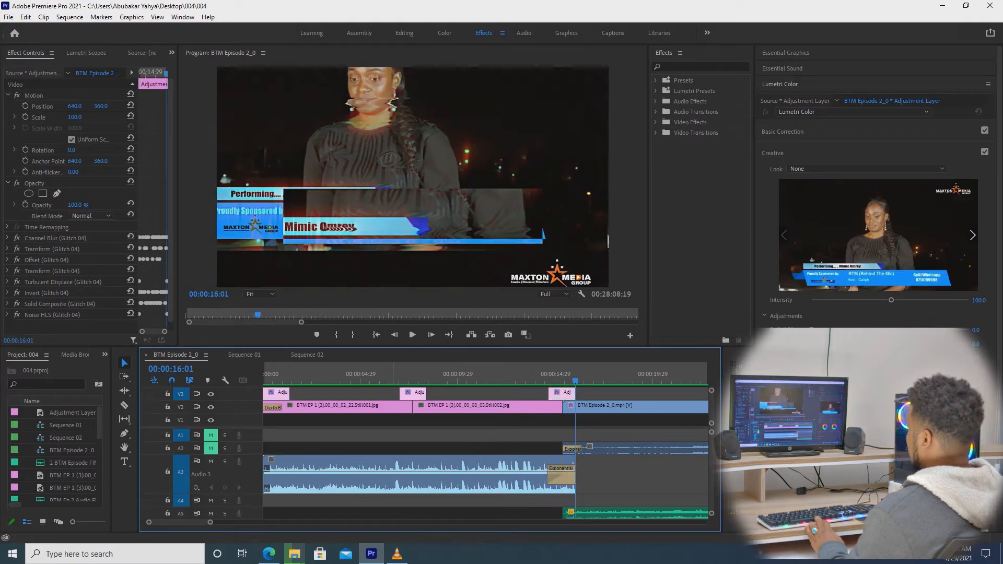
# Place a short adjustment layer on V4 at 00:00:07:22 over the glitch transition.
pyautogui.moveTo(307, 375); pyautogui.dragTo(278, 375)
pyautogui.click(340, 375)
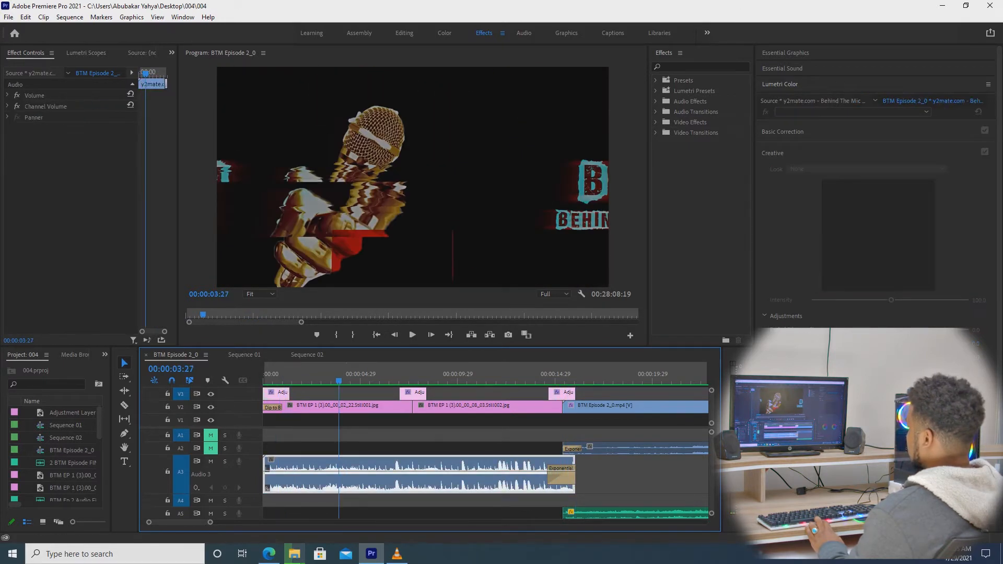
pyautogui.moveTo(429, 374); pyautogui.dragTo(414, 374)
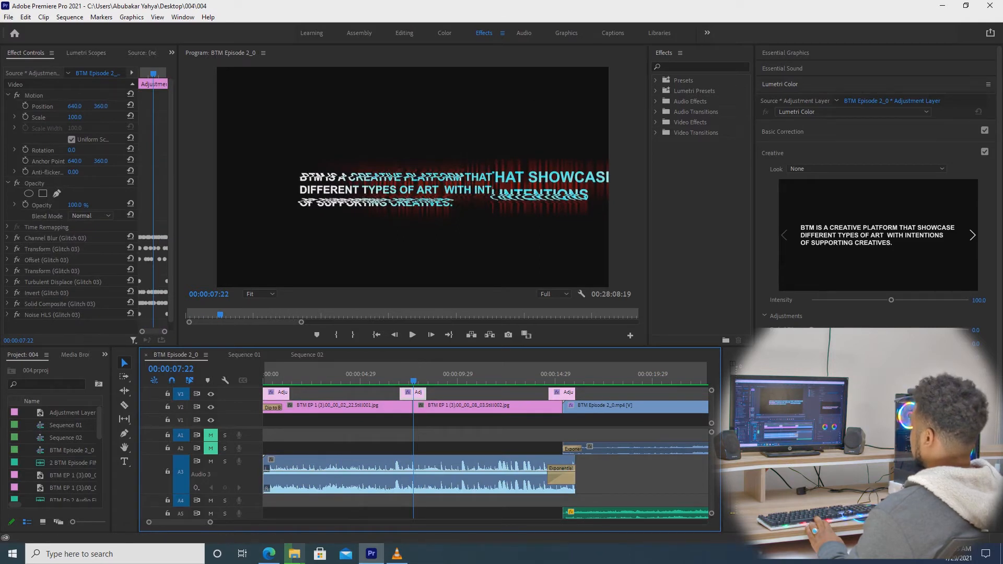
pyautogui.scroll(1, 486, 408)
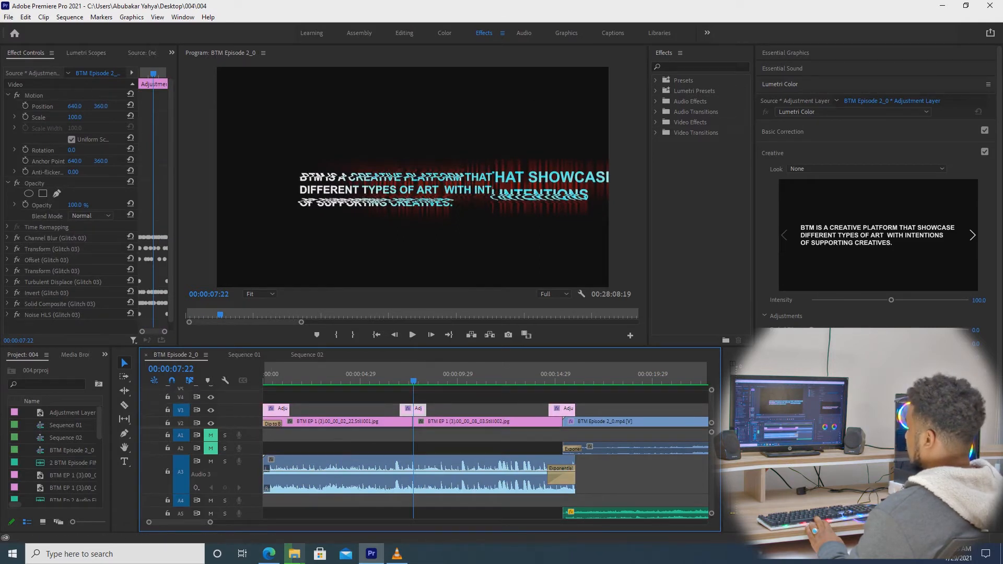
pyautogui.moveTo(73, 412); pyautogui.dragTo(405, 399)
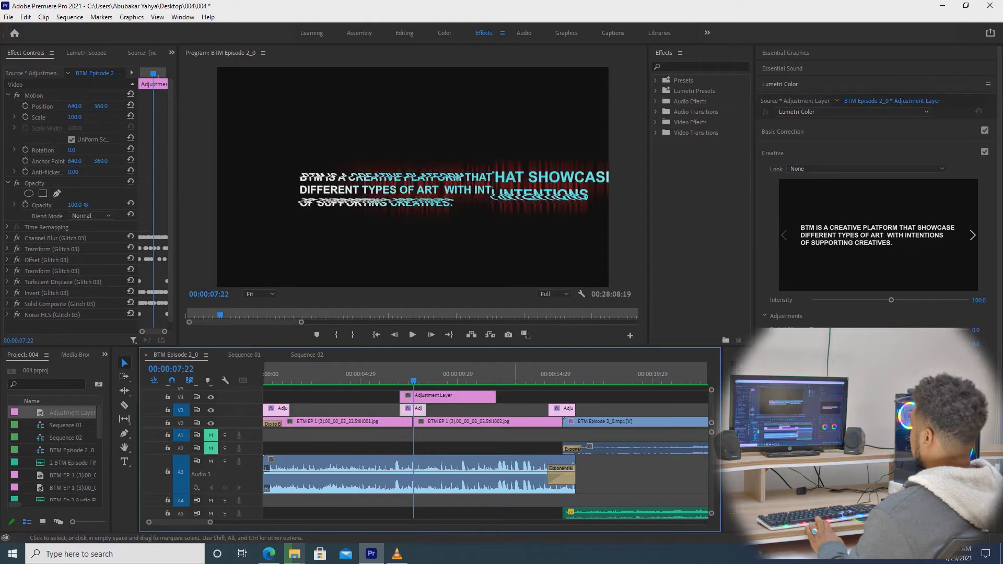
pyautogui.moveTo(495, 398); pyautogui.dragTo(427, 398)
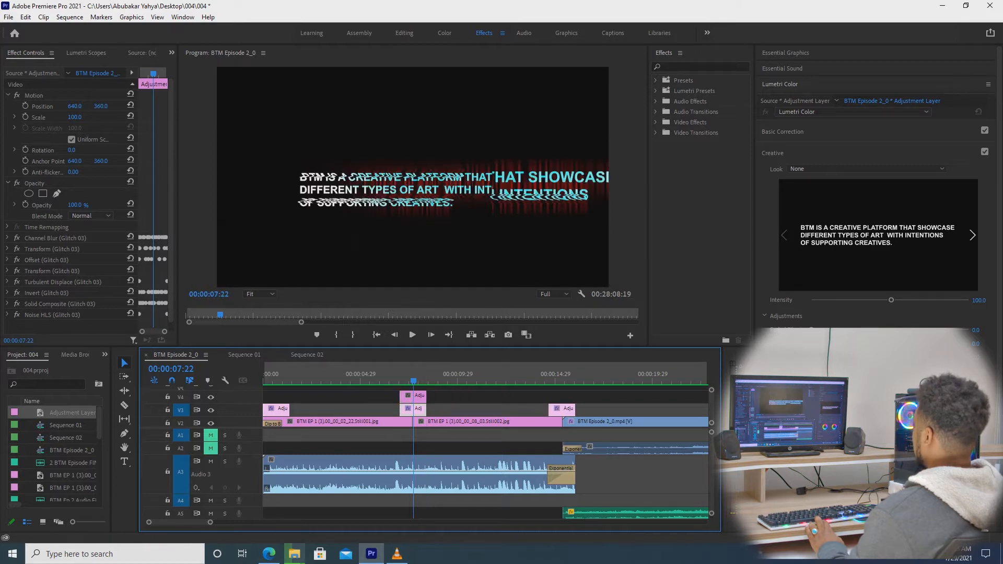
pyautogui.click(702, 67)
# Search effects for TRANSI and apply Flash 01 from Flash - WGFX to the V4 adjustment layer.
pyautogui.write('T')
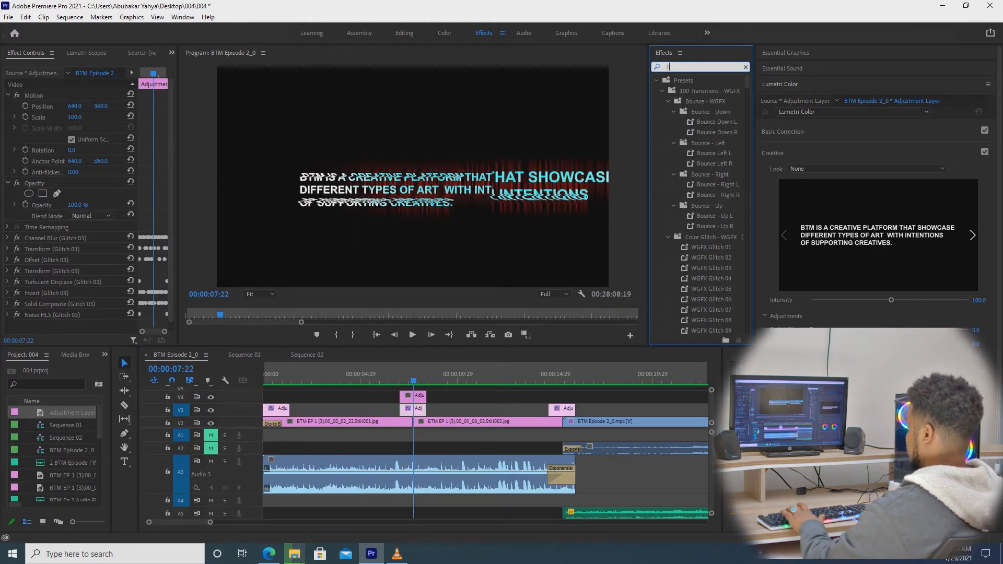
pyautogui.write('RANSI')
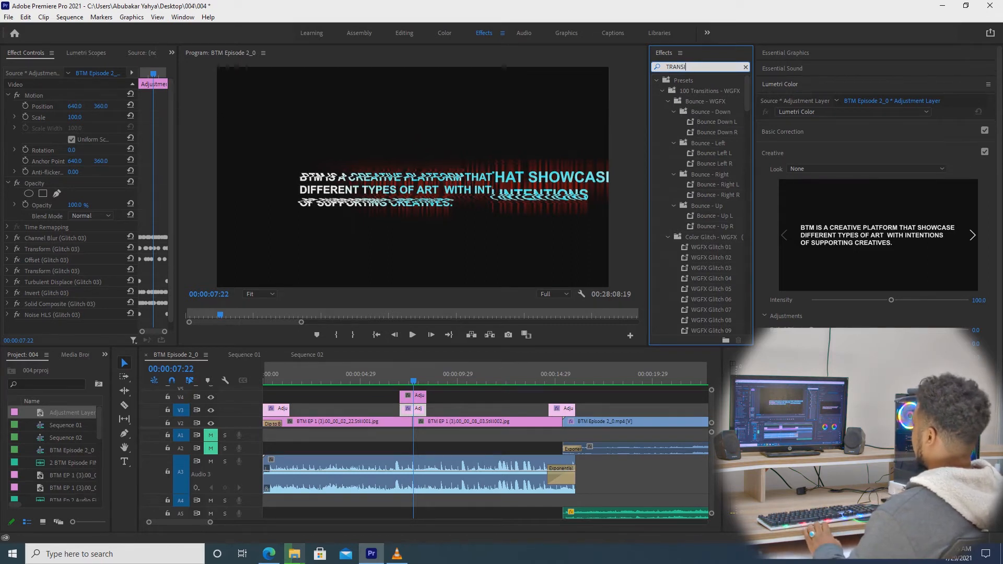
pyautogui.scroll(-1, 700, 204)
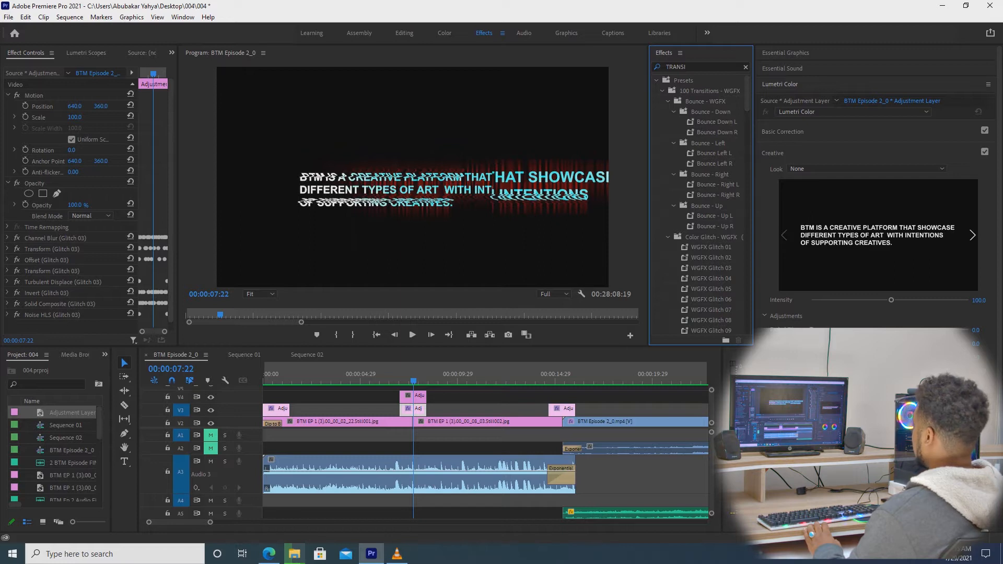
pyautogui.scroll(-6, 700, 204)
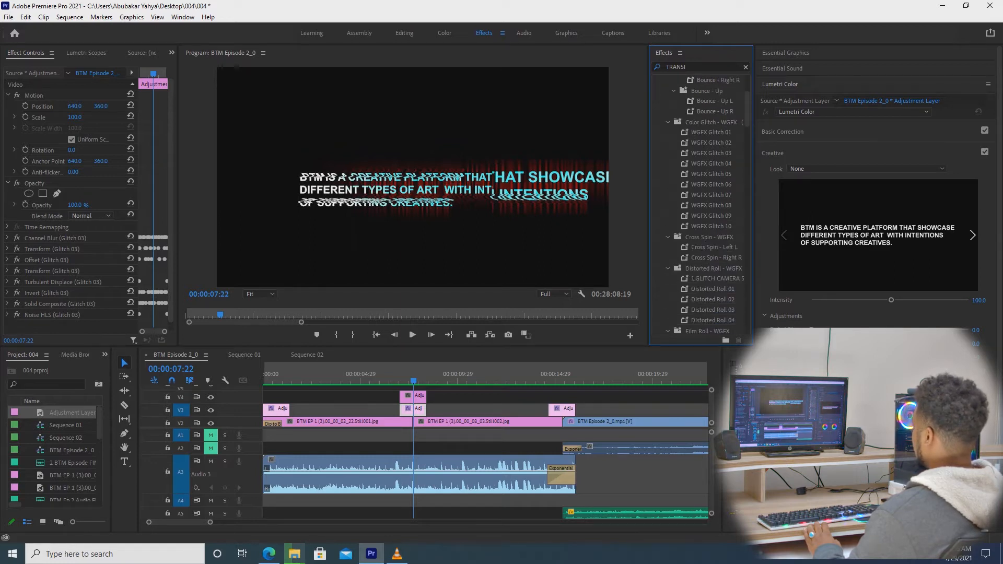
pyautogui.scroll(-3, 700, 204)
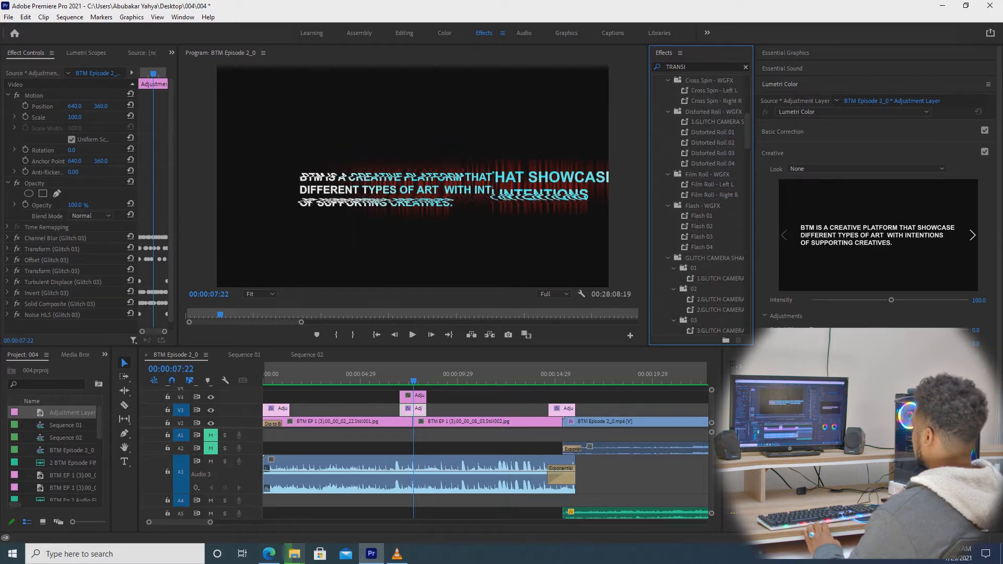
pyautogui.moveTo(701, 216); pyautogui.dragTo(414, 397)
pyautogui.click(408, 408)
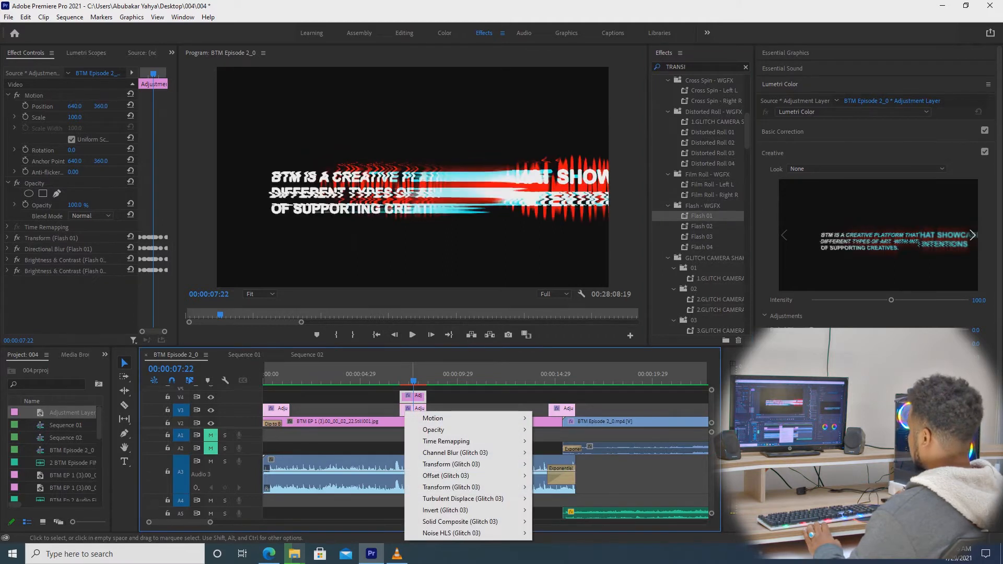
# Disable the original glitch adjustment clip on V3.
pyautogui.rightClick(419, 409)
pyautogui.click(414, 409)
pyautogui.rightClick(414, 409)
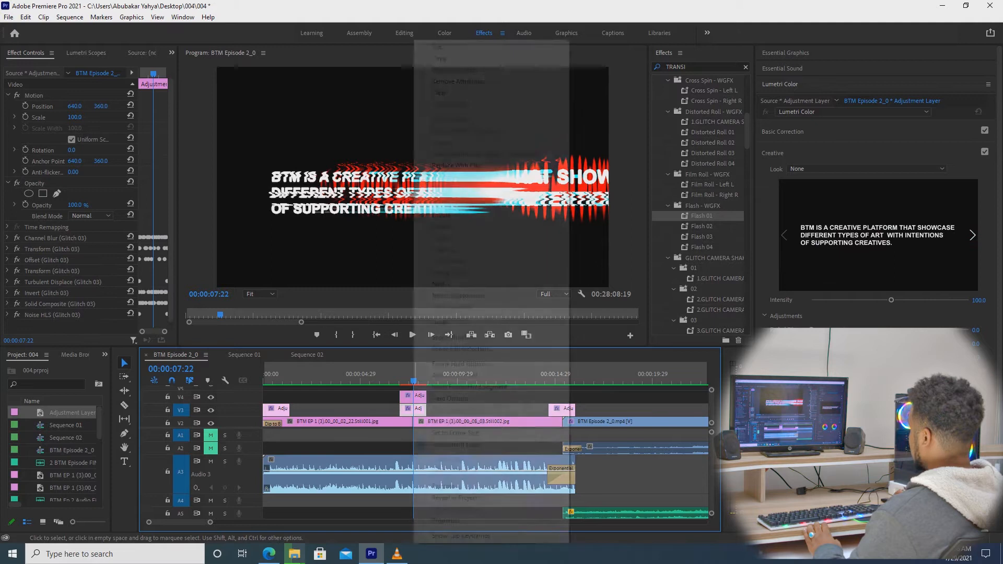
pyautogui.click(442, 215)
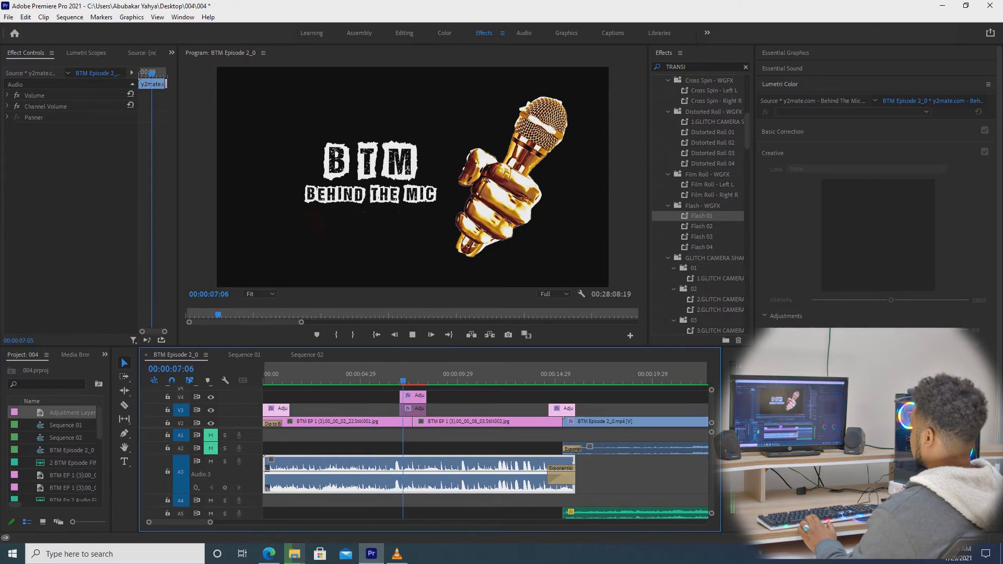
# Mark In/Out around the 7-second transition (6:19–9:00), render previews, and play them back.
pyautogui.press('space')
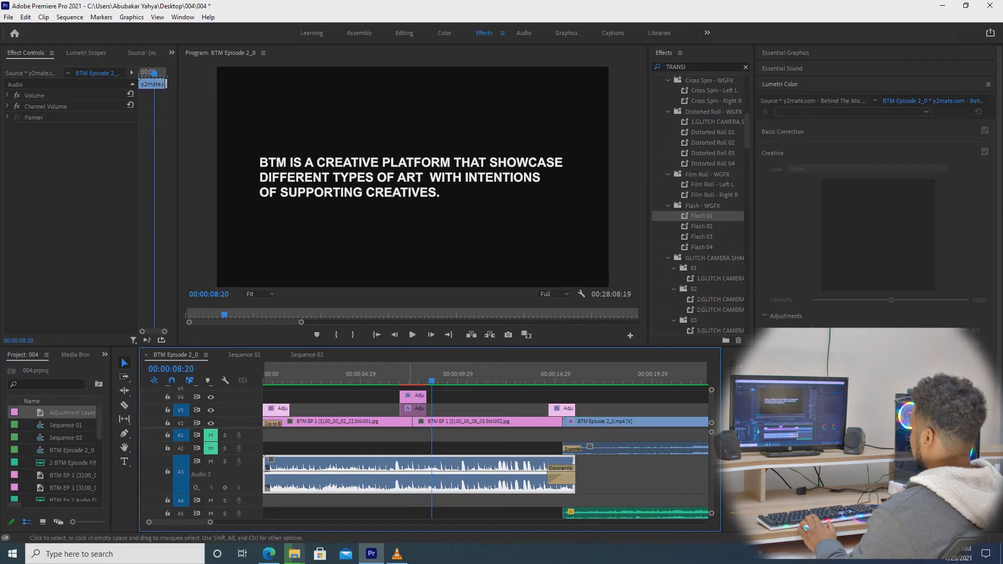
pyautogui.moveTo(411, 374); pyautogui.dragTo(392, 374)
pyautogui.press('i')
pyautogui.click(438, 375)
pyautogui.press('o')
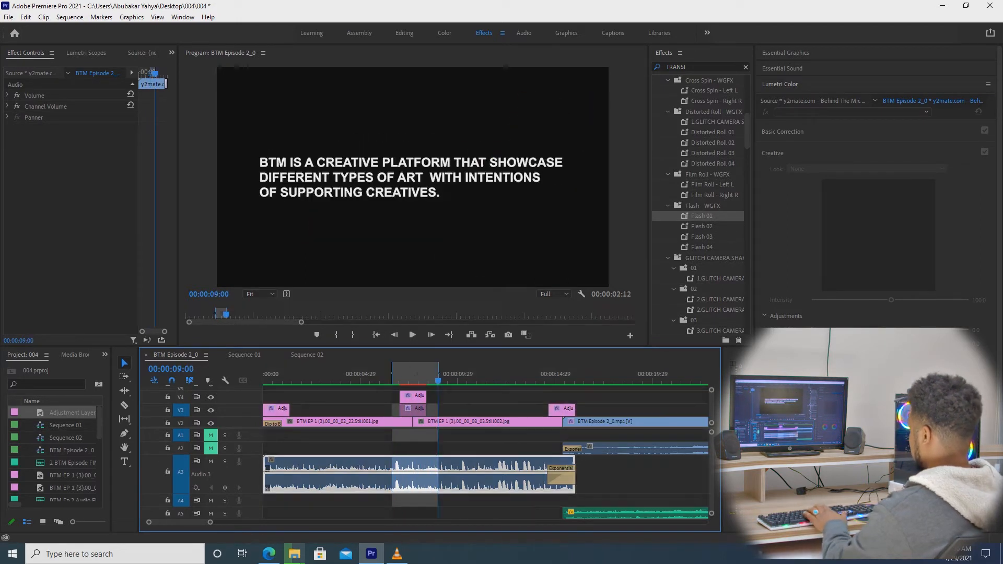
pyautogui.press('Return')
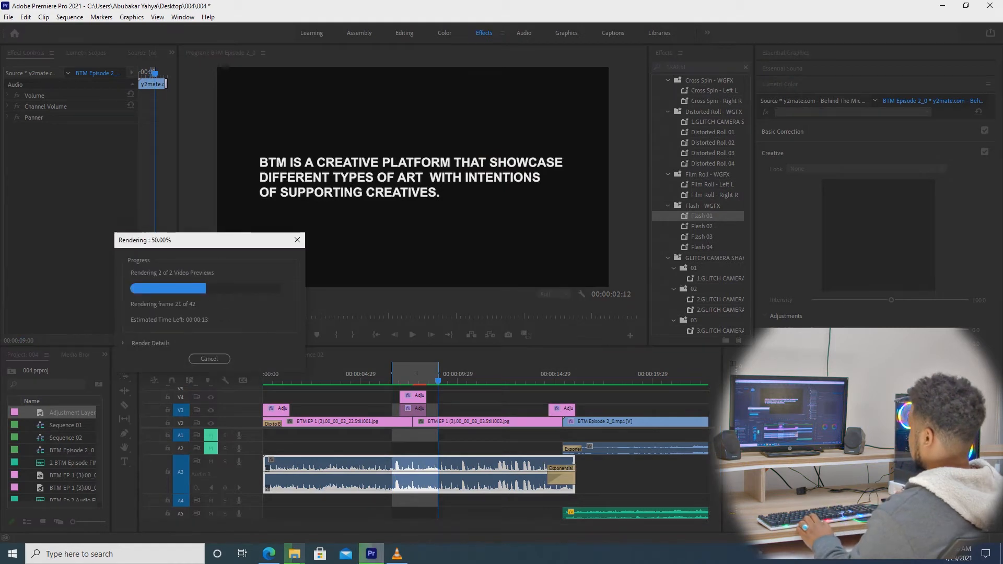
pyautogui.moveTo(209, 241); pyautogui.dragTo(116, 187)
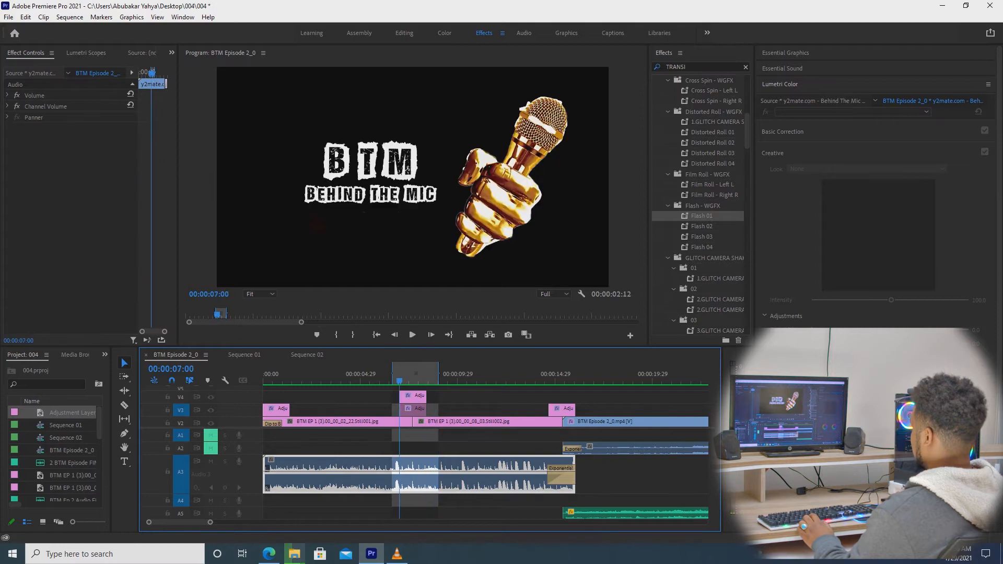
pyautogui.press('space')
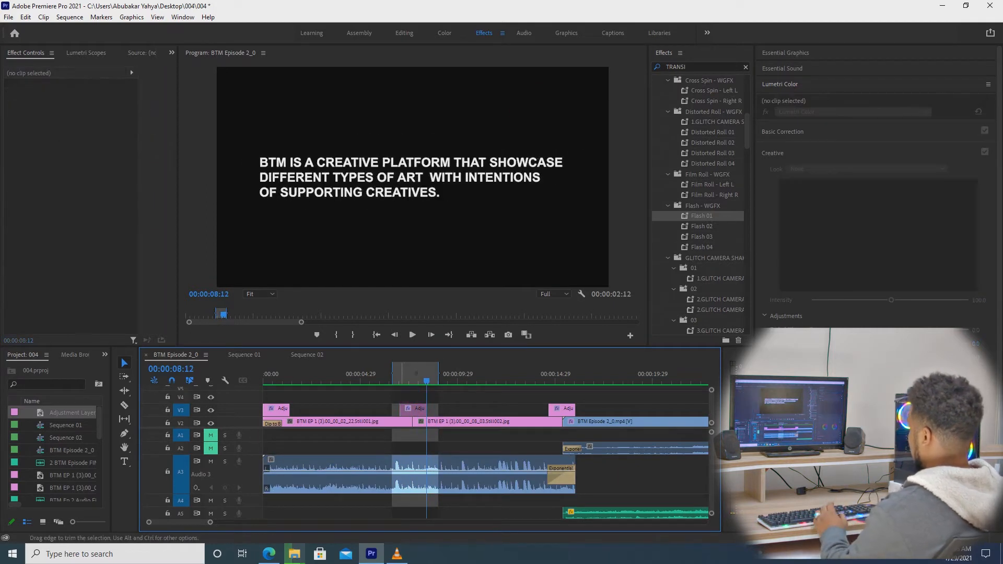
# Re-enable the V3 glitch adjustment clip and play the sequence from the beginning.
pyautogui.rightClick(408, 409)
pyautogui.click(413, 398)
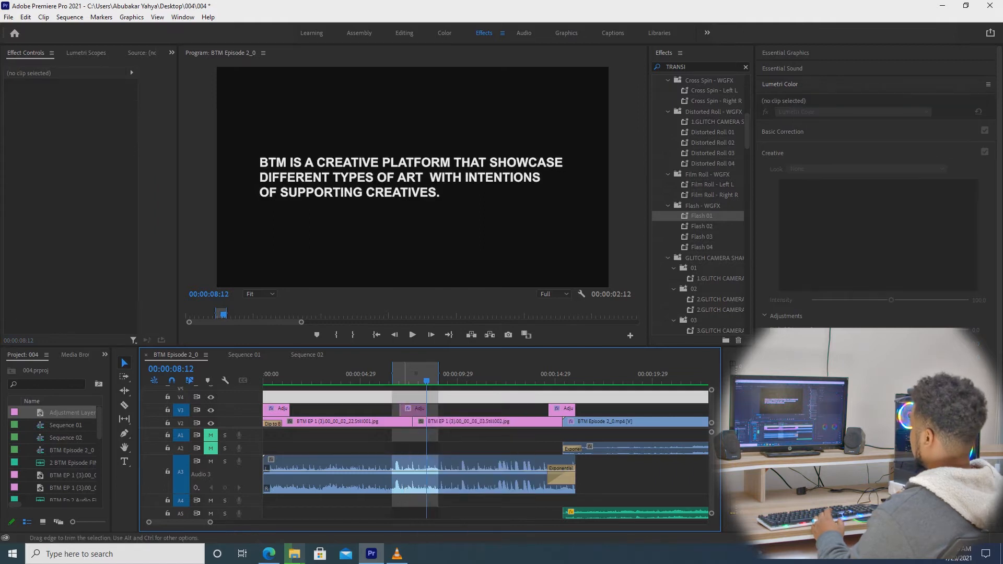
pyautogui.click(421, 410)
pyautogui.rightClick(418, 409)
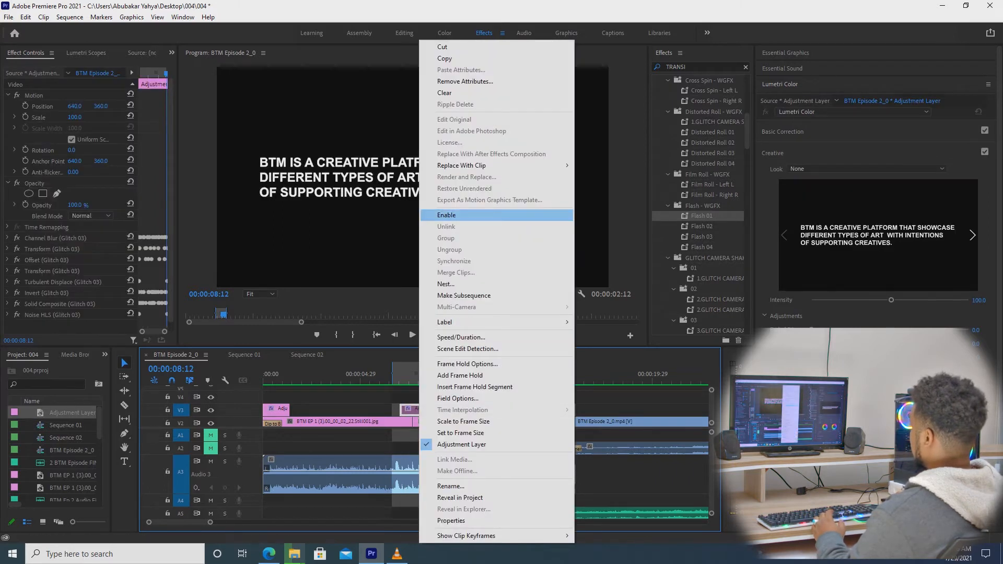
pyautogui.click(439, 215)
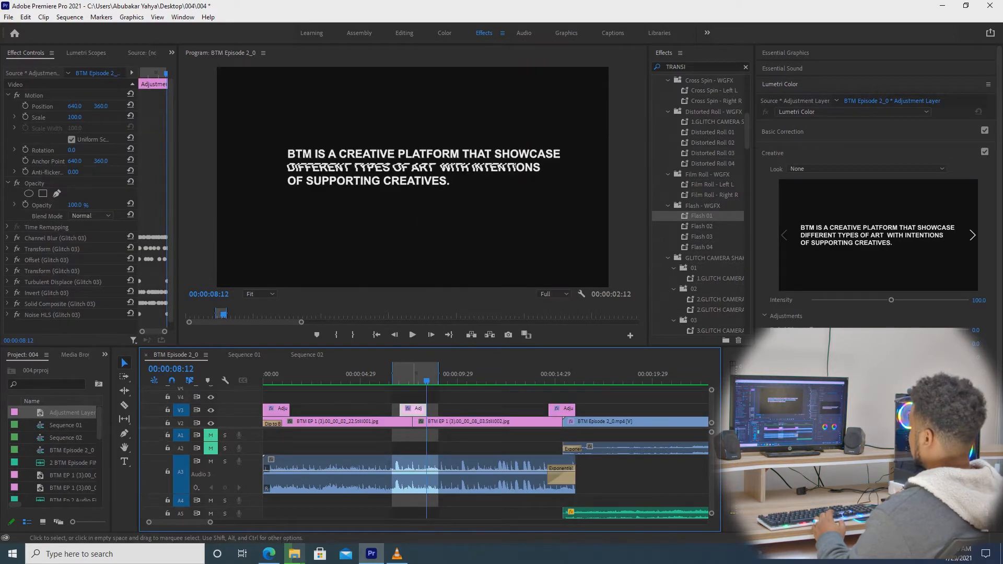
pyautogui.click(266, 374)
pyautogui.press('space')
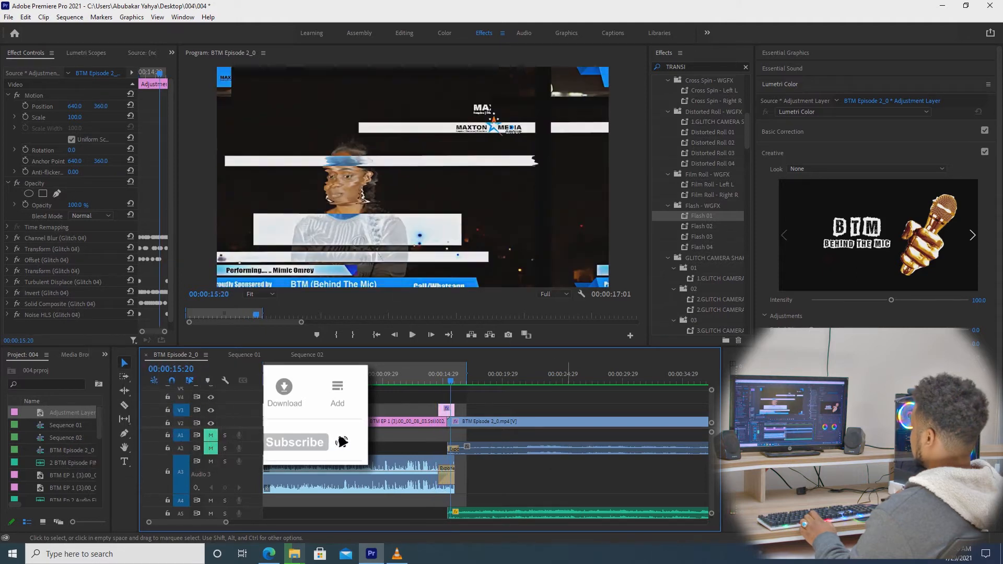
# Set In and Out points at the main performance clip's edges, a 04:42:26 span.
pyautogui.press('-')
pyautogui.press('-')
pyautogui.press('-')
pyautogui.press('-')
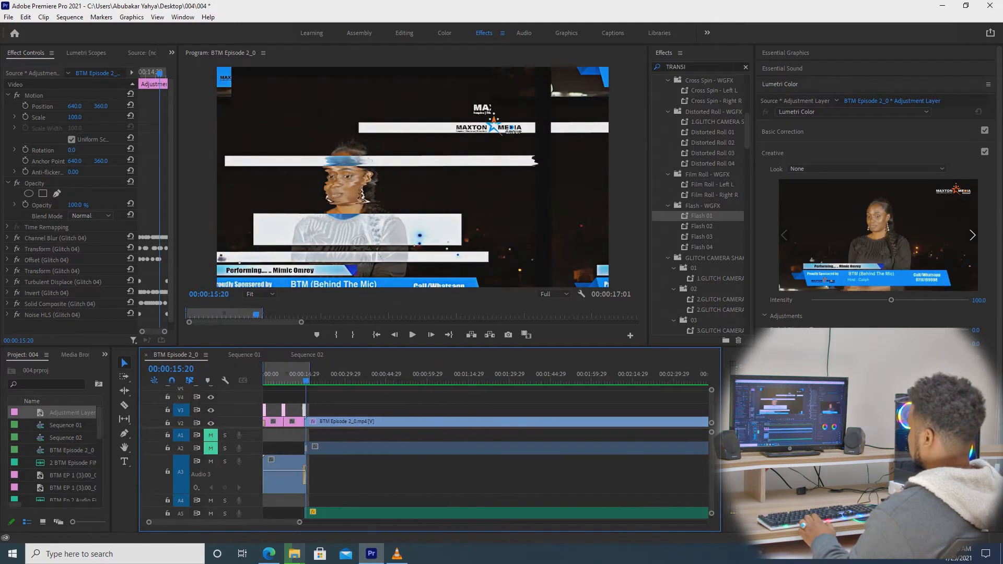
pyautogui.moveTo(469, 522); pyautogui.dragTo(468, 523)
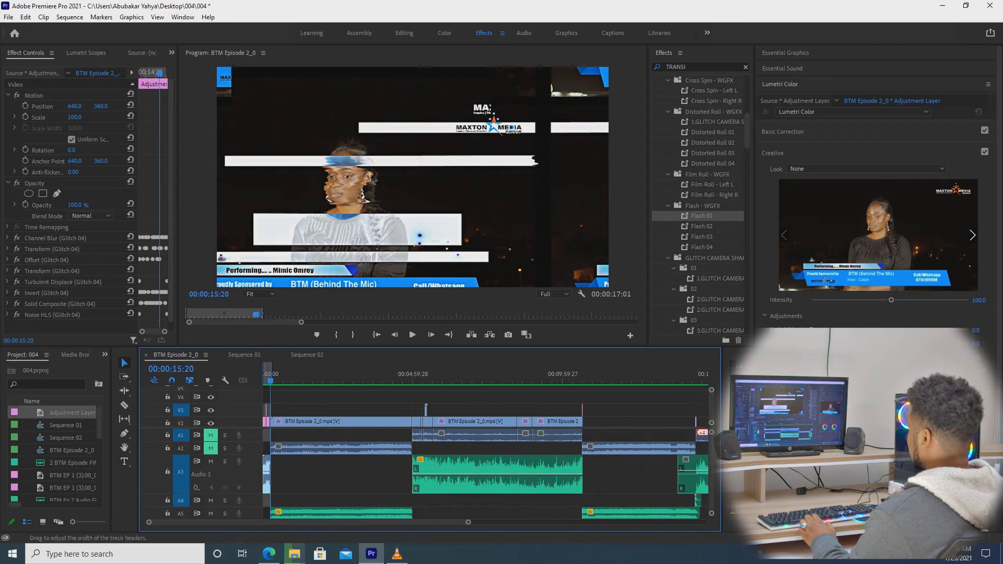
pyautogui.moveTo(271, 372); pyautogui.dragTo(412, 373)
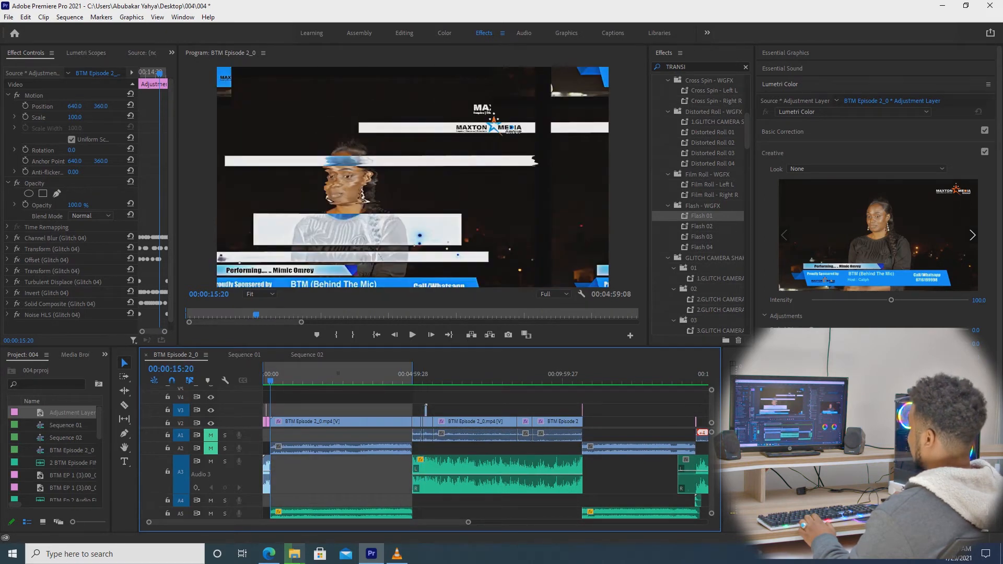
pyautogui.moveTo(263, 372); pyautogui.dragTo(271, 373)
pyautogui.moveTo(468, 523); pyautogui.dragTo(368, 522)
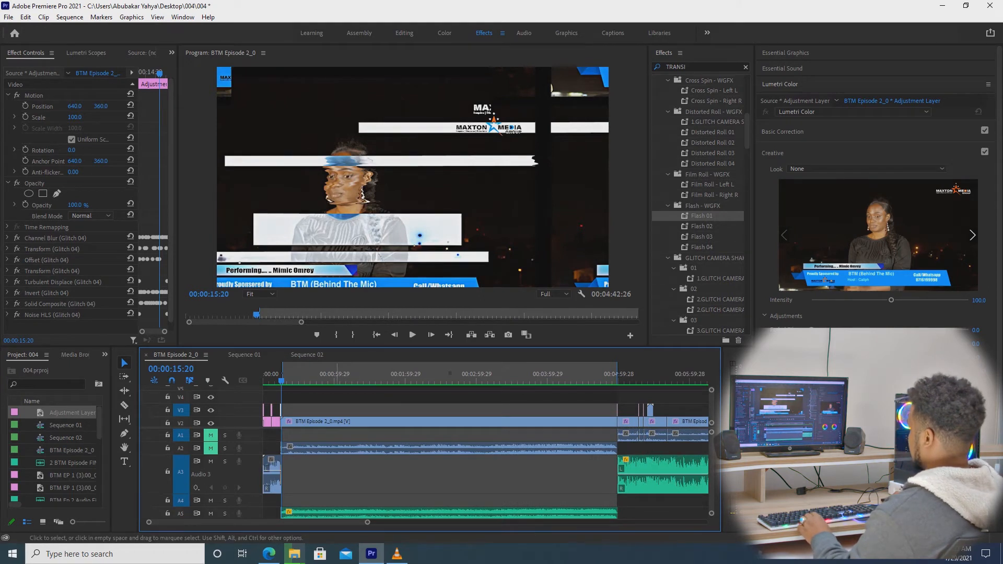
# Play and scrub through the performance from about 1:23 to near its end.
pyautogui.moveTo(384, 380); pyautogui.dragTo(361, 380)
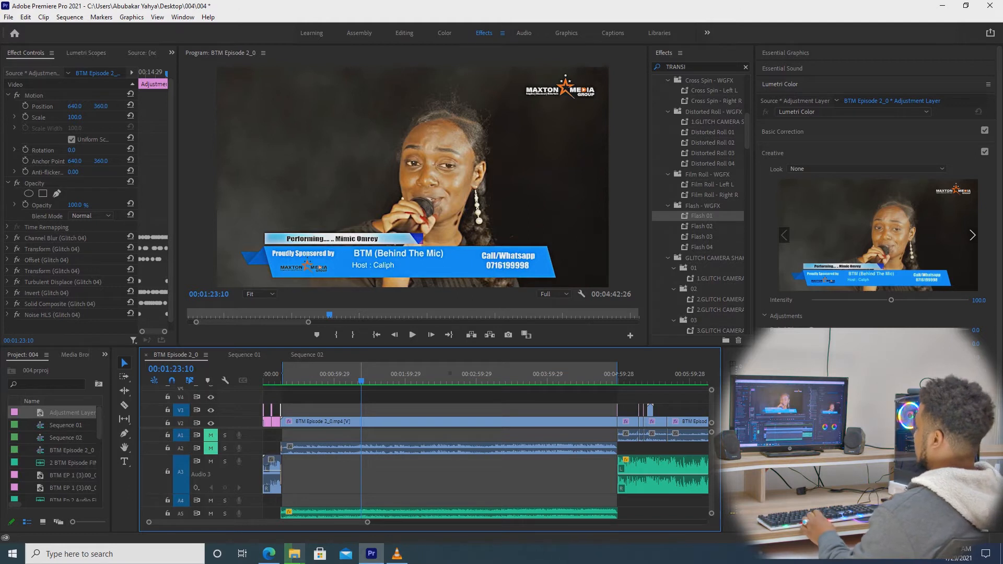
pyautogui.press('space')
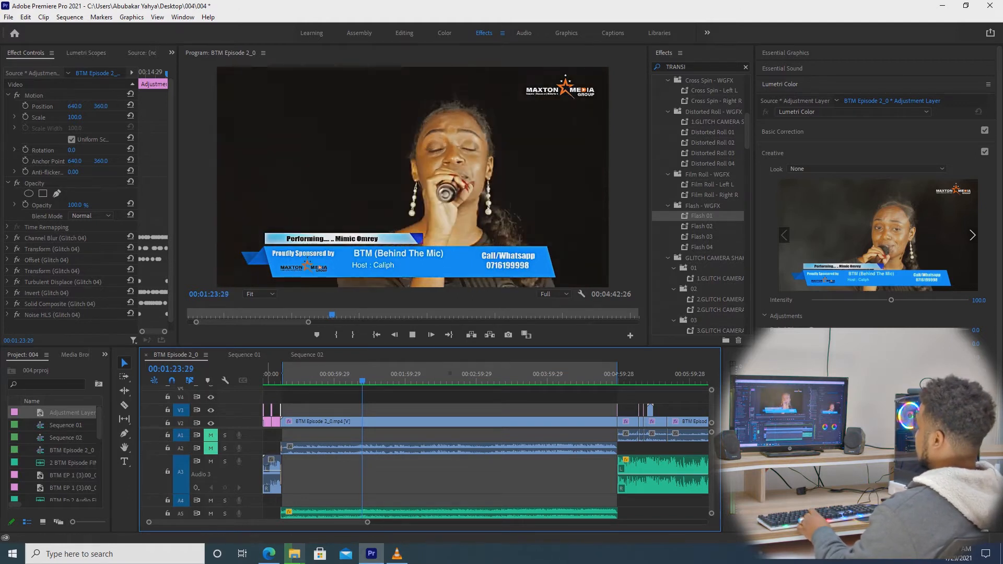
pyautogui.press('space')
pyautogui.press('space')
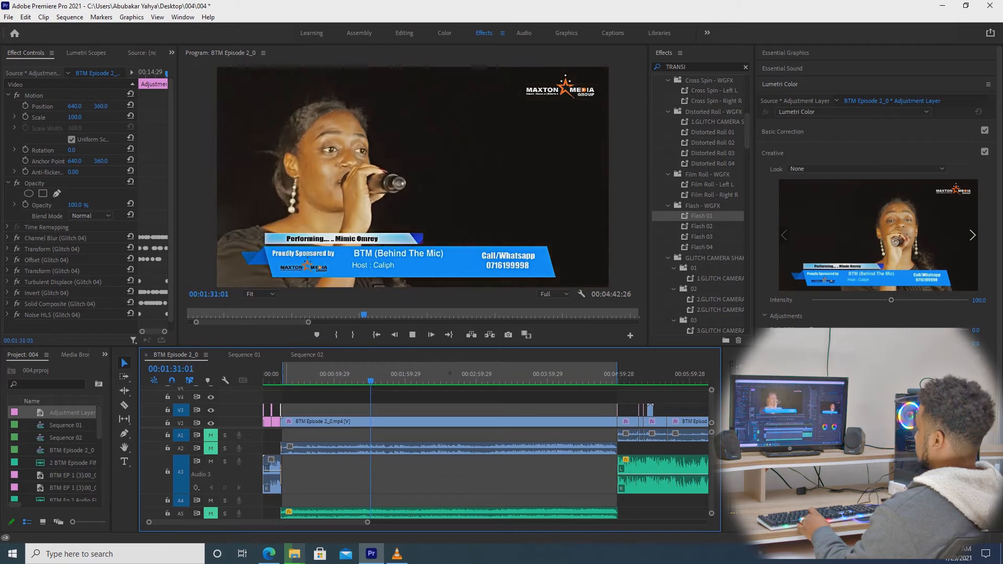
pyautogui.moveTo(293, 374); pyautogui.dragTo(427, 374)
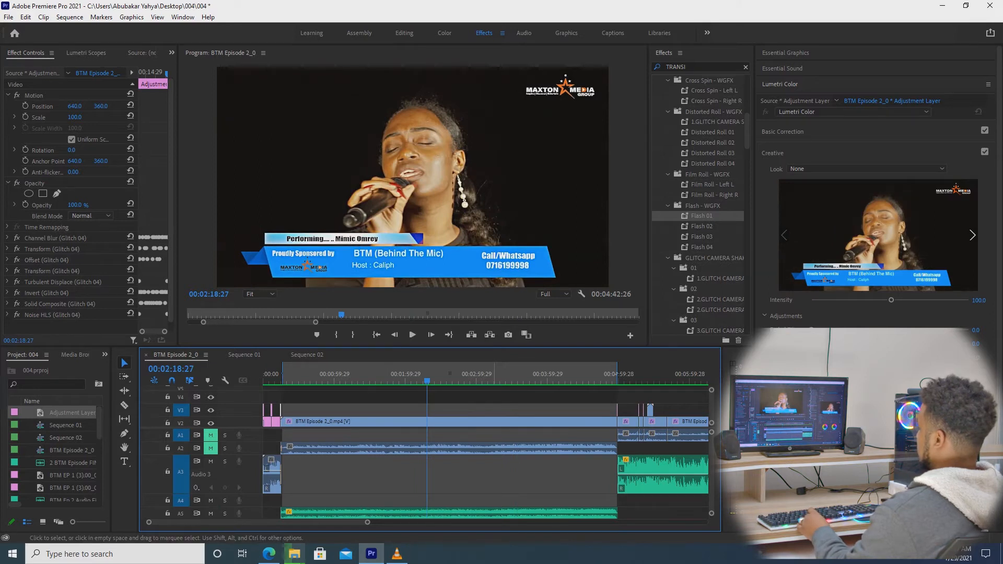
pyautogui.moveTo(611, 374); pyautogui.dragTo(613, 374)
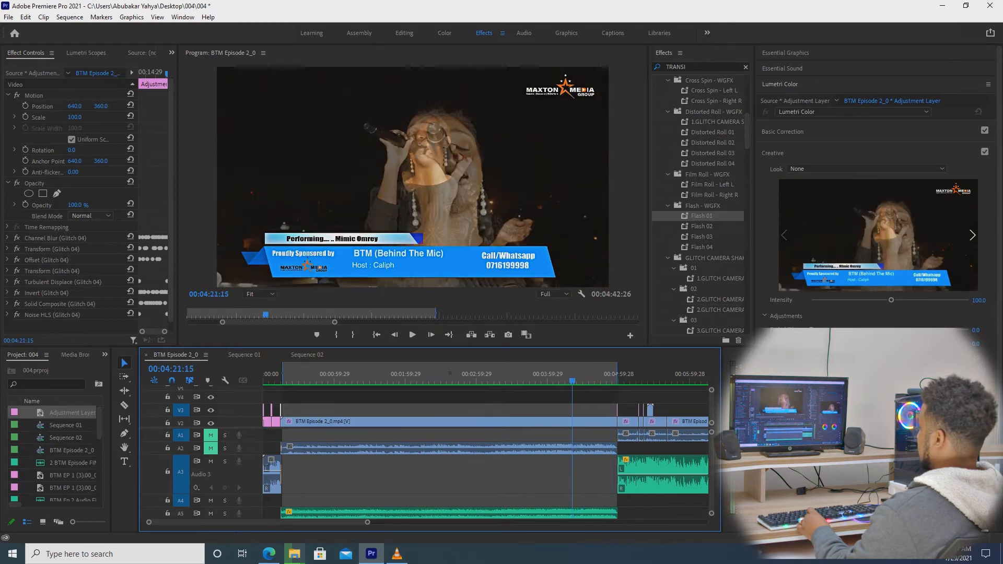
# Select the performer clip, collapse its Lumetri Color settings, and view it ungraded at about 2:56.
pyautogui.click(449, 421)
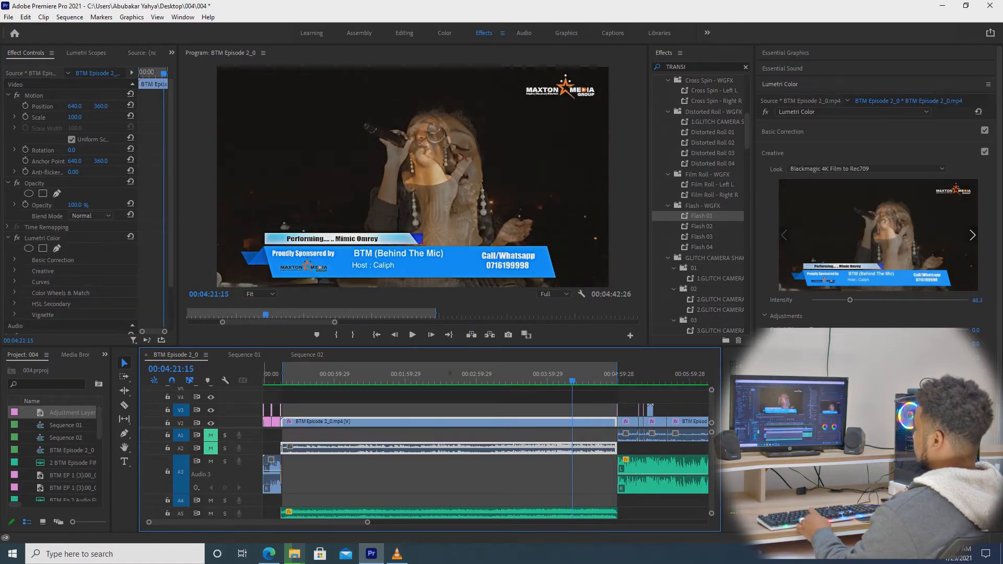
pyautogui.click(8, 237)
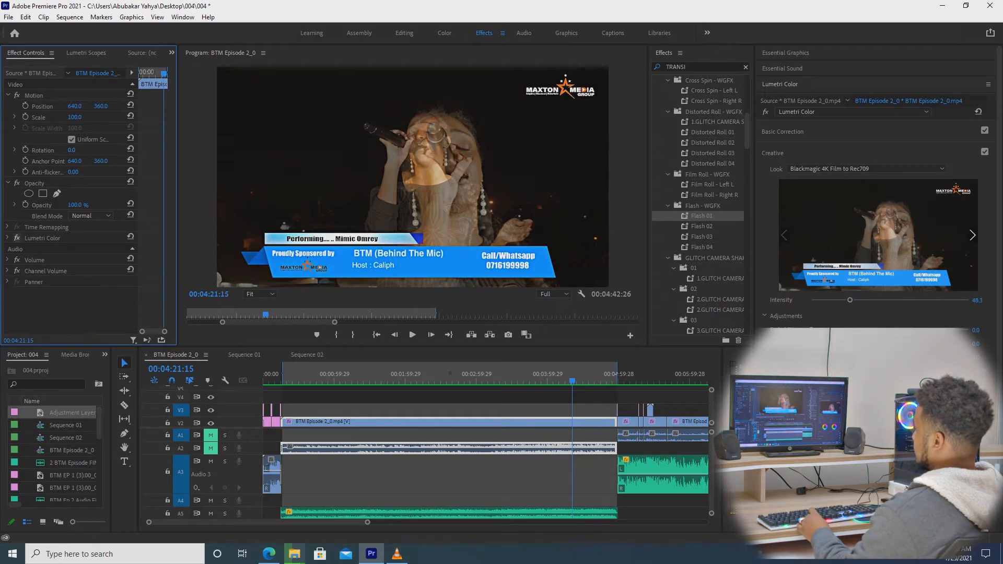
pyautogui.click(17, 237)
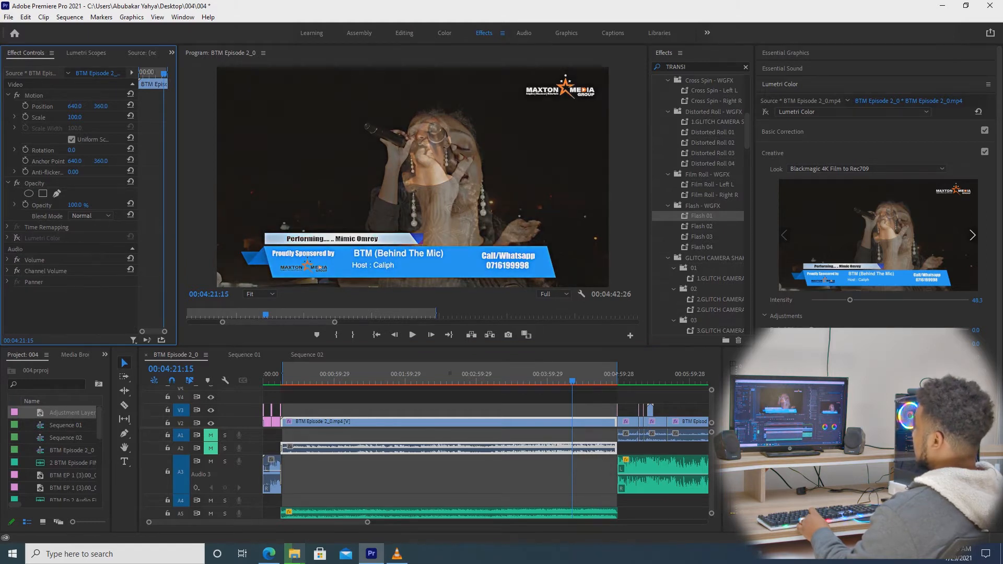
pyautogui.click(472, 376)
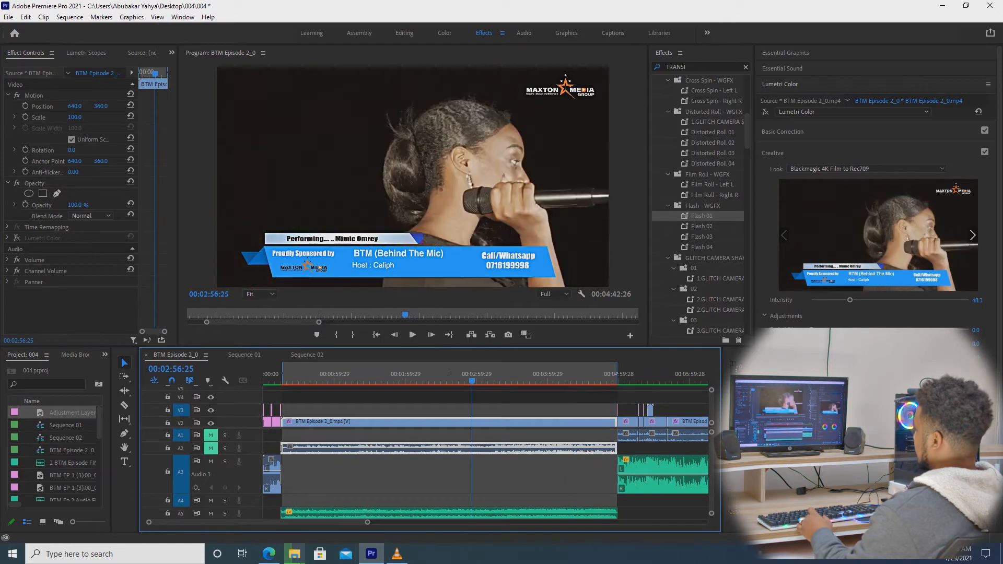
# Compare the Blackmagic 4K Film to Rec709 Lumetri grade on and off, leave it on, and play.
pyautogui.click(18, 238)
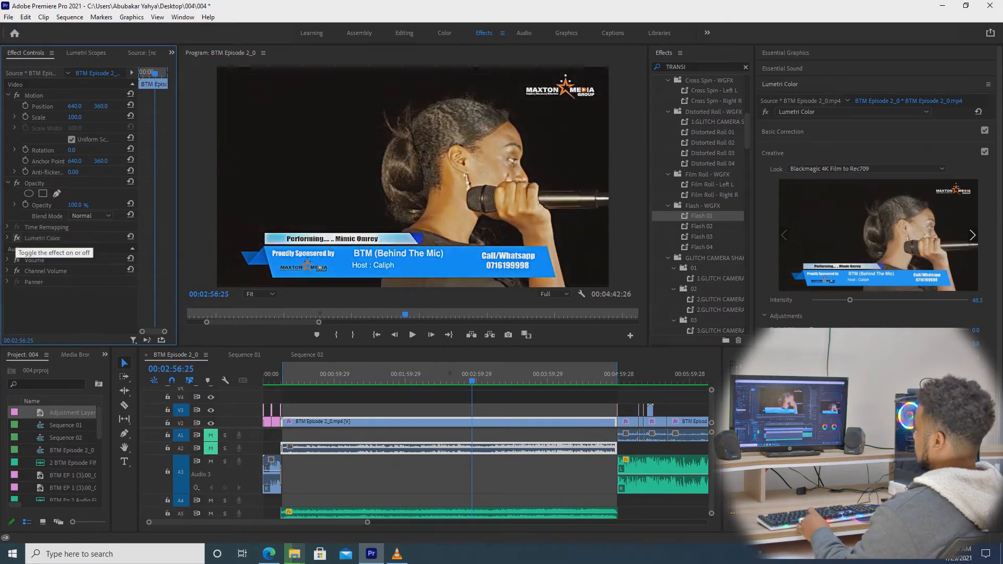
pyautogui.click(17, 239)
pyautogui.click(17, 238)
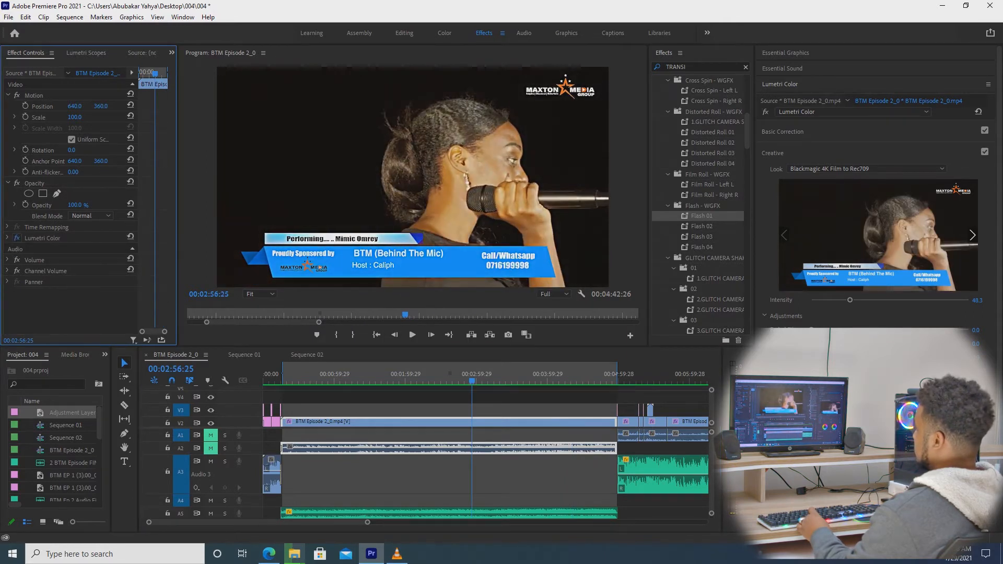
pyautogui.click(17, 238)
pyautogui.click(17, 238)
pyautogui.click(18, 239)
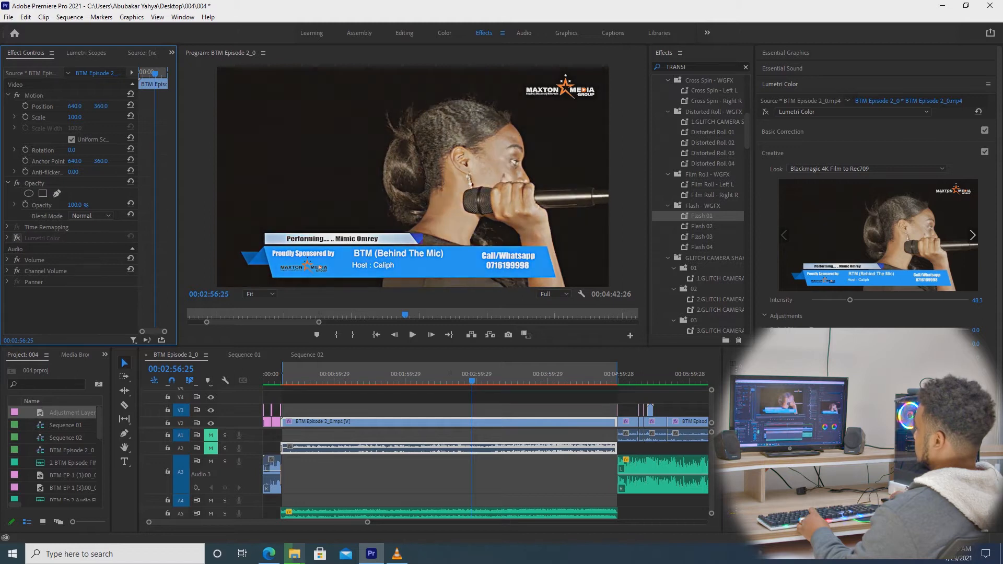
pyautogui.click(18, 238)
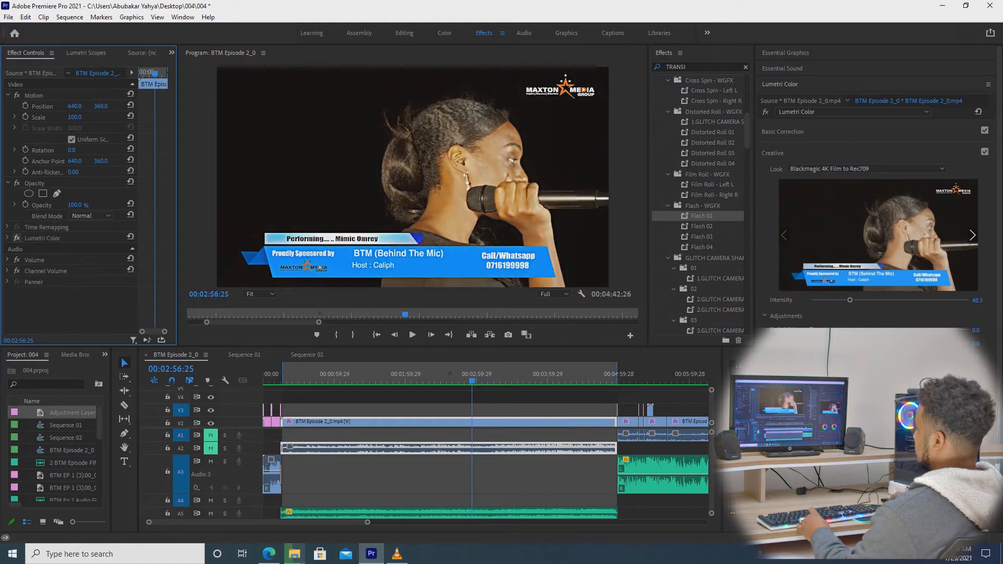
pyautogui.click(18, 238)
pyautogui.click(17, 238)
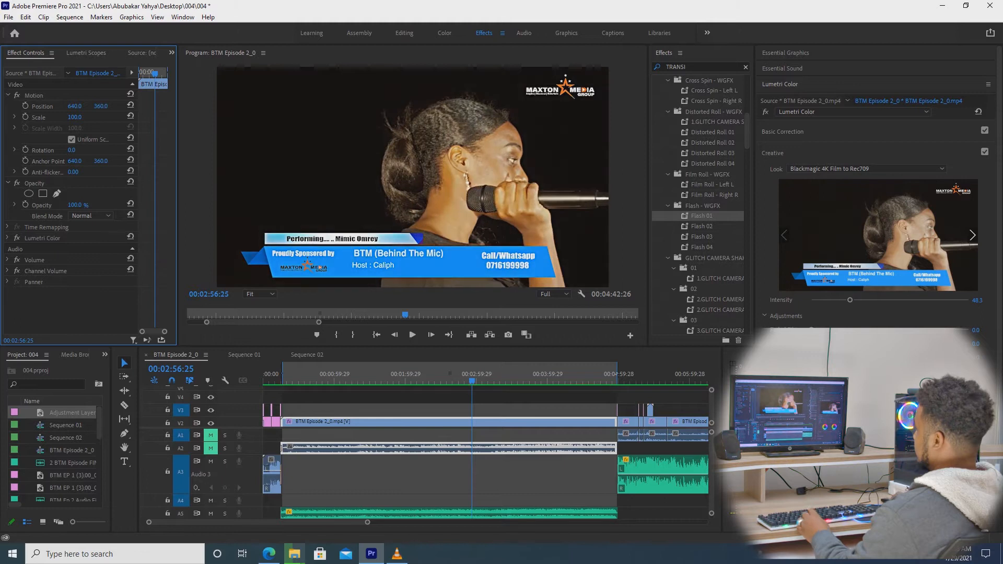
pyautogui.press('space')
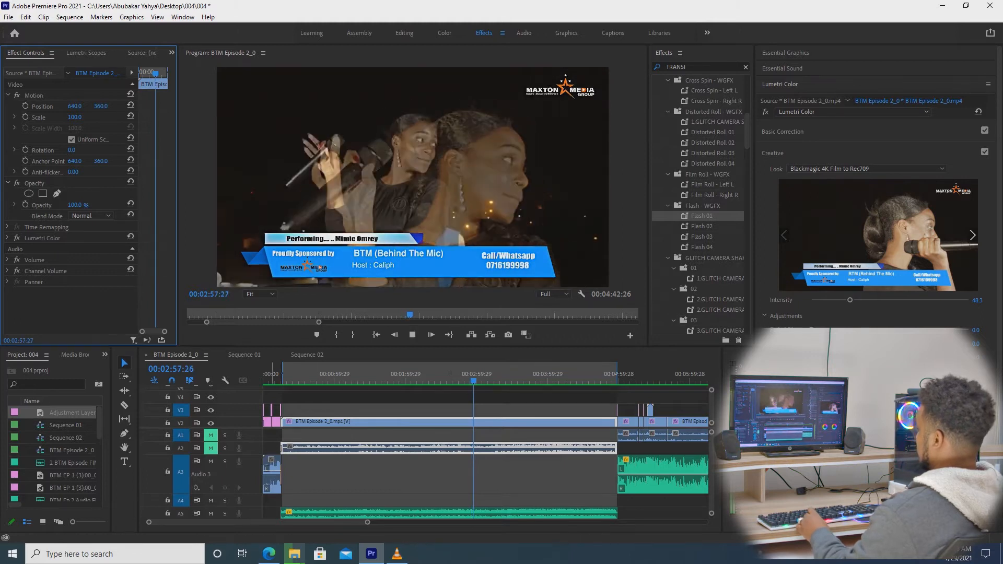
pyautogui.moveTo(368, 522); pyautogui.dragTo(429, 522)
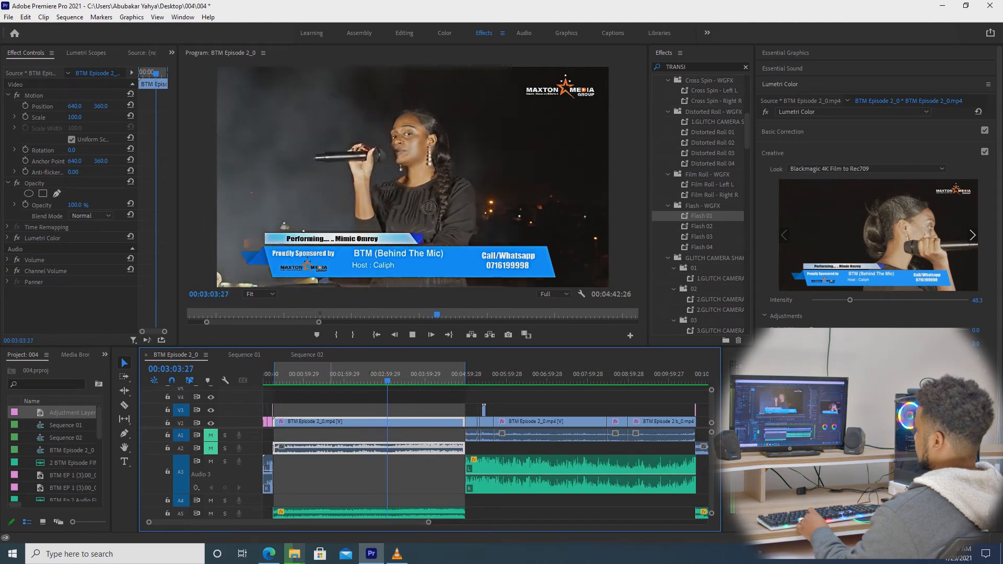
pyautogui.click(325, 374)
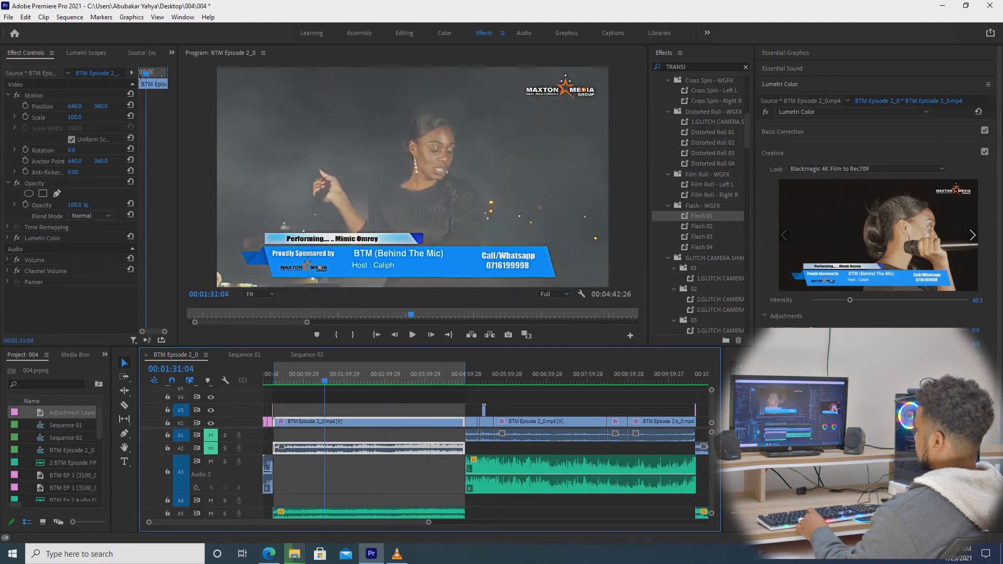
pyautogui.press('space')
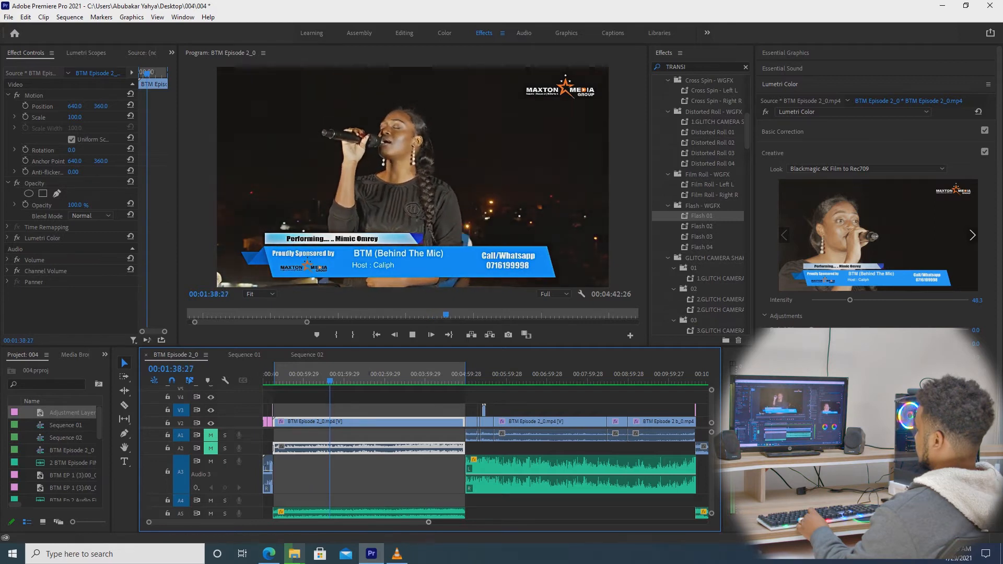
pyautogui.press('space')
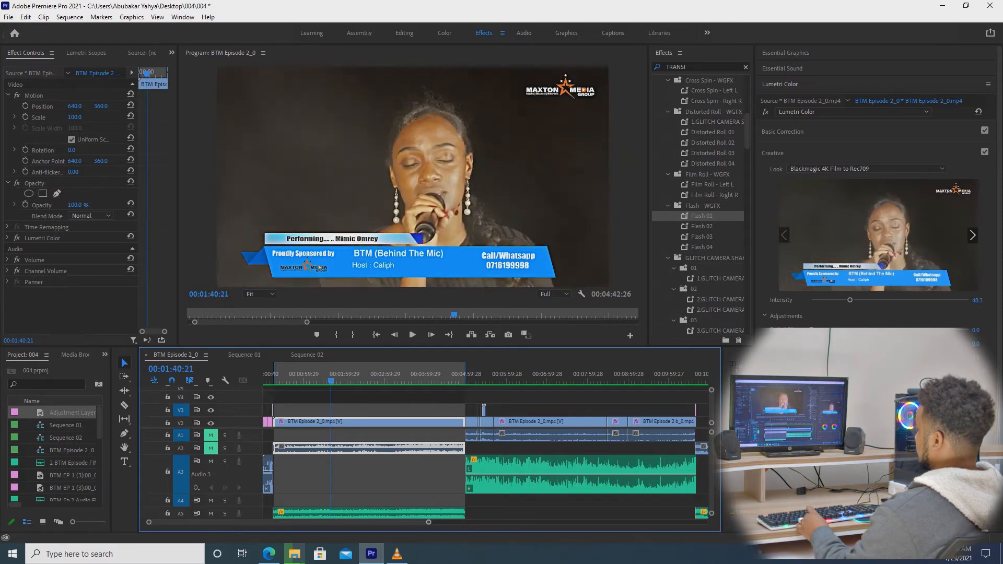
pyautogui.press('=')
pyautogui.press('=')
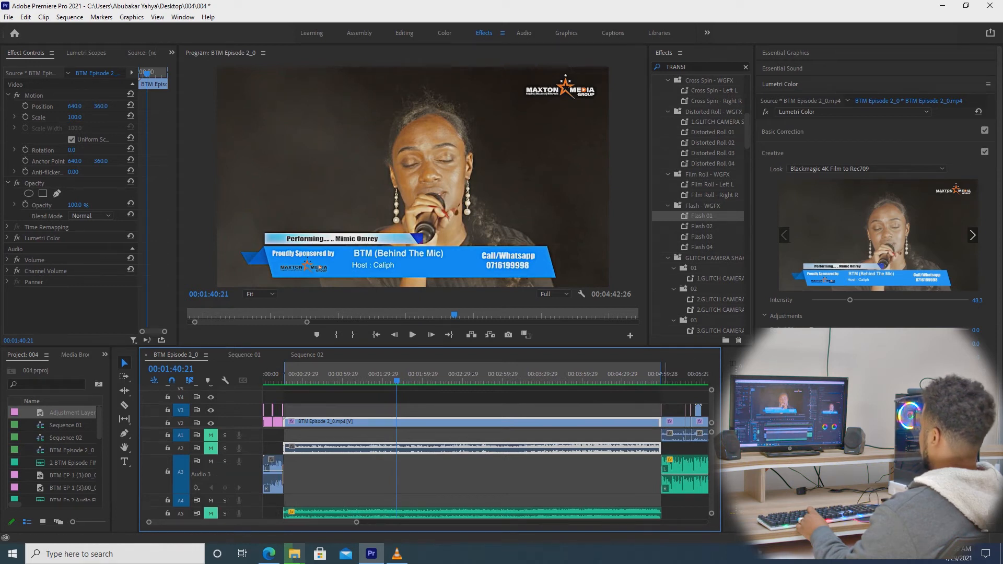
pyautogui.press('Down')
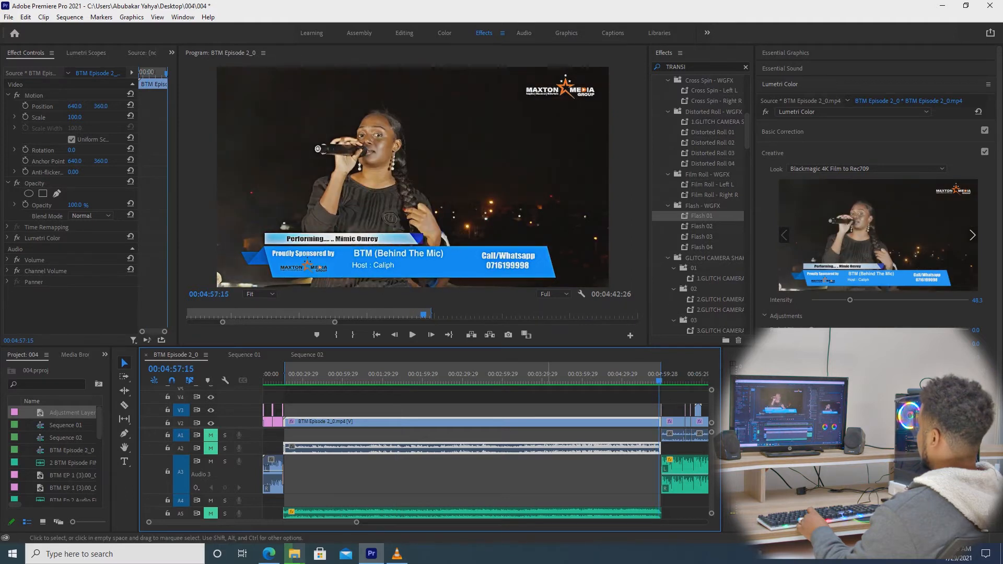
pyautogui.press('=')
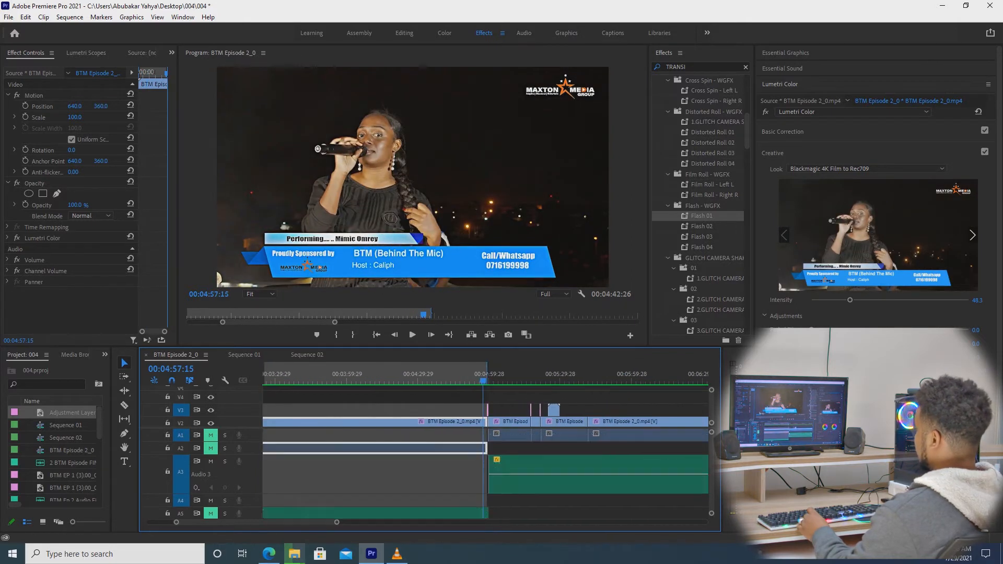
pyautogui.press('space')
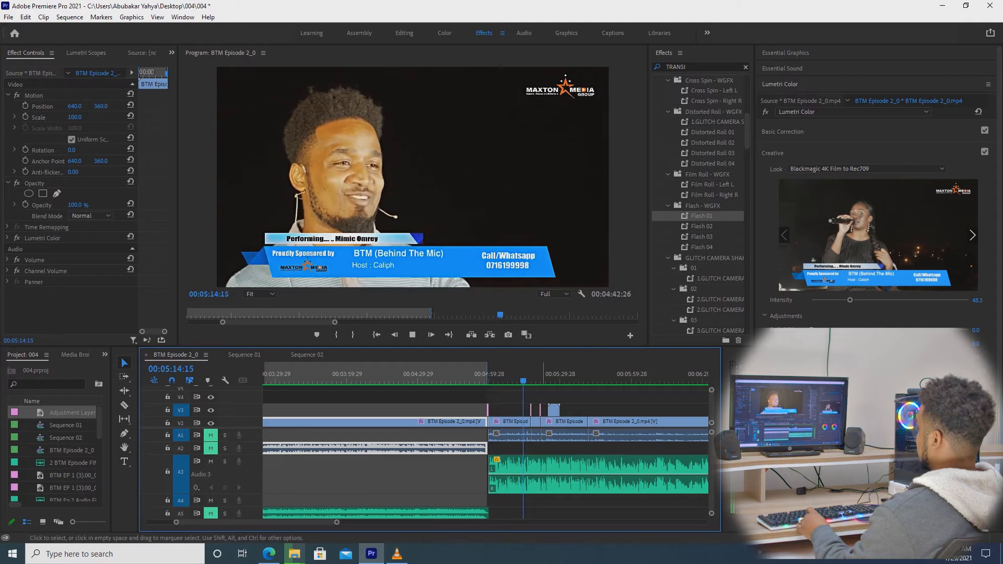
pyautogui.press('space')
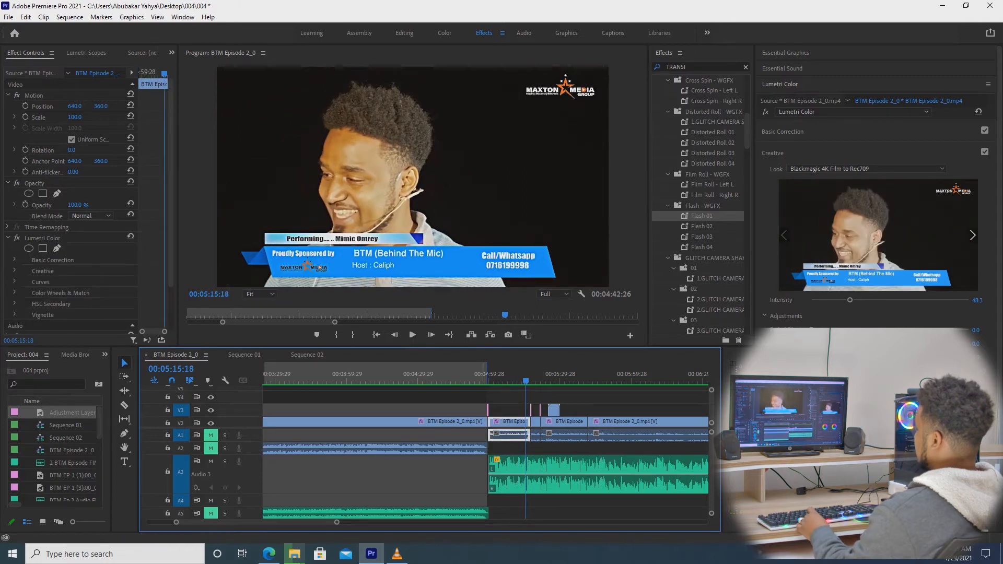
pyautogui.press('=')
pyautogui.press('=')
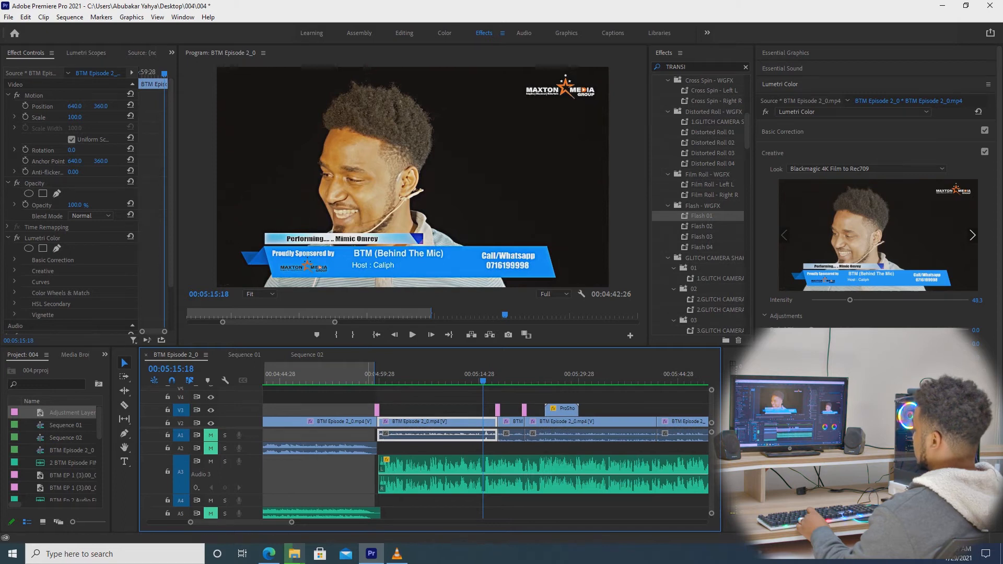
pyautogui.click(370, 377)
pyautogui.press('space')
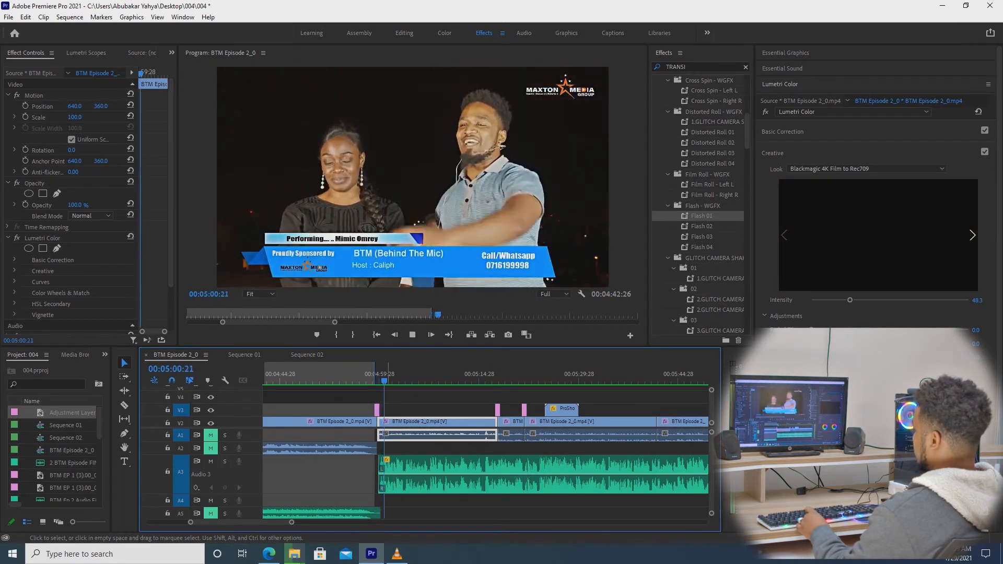
pyautogui.press('space')
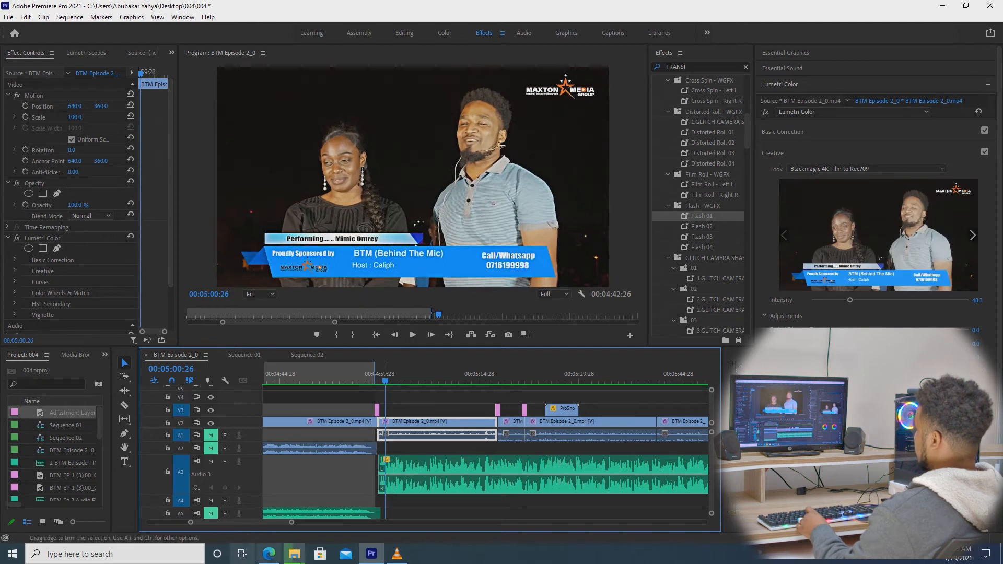
pyautogui.press('-')
pyautogui.press('-')
pyautogui.press('-')
pyautogui.press('-')
pyautogui.press('-')
pyautogui.press('-')
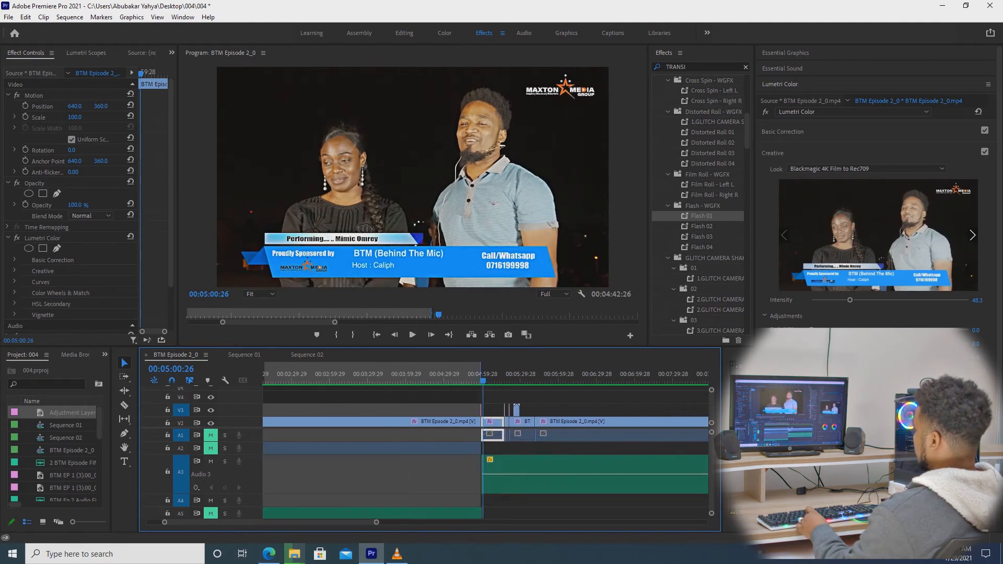
pyautogui.press('-')
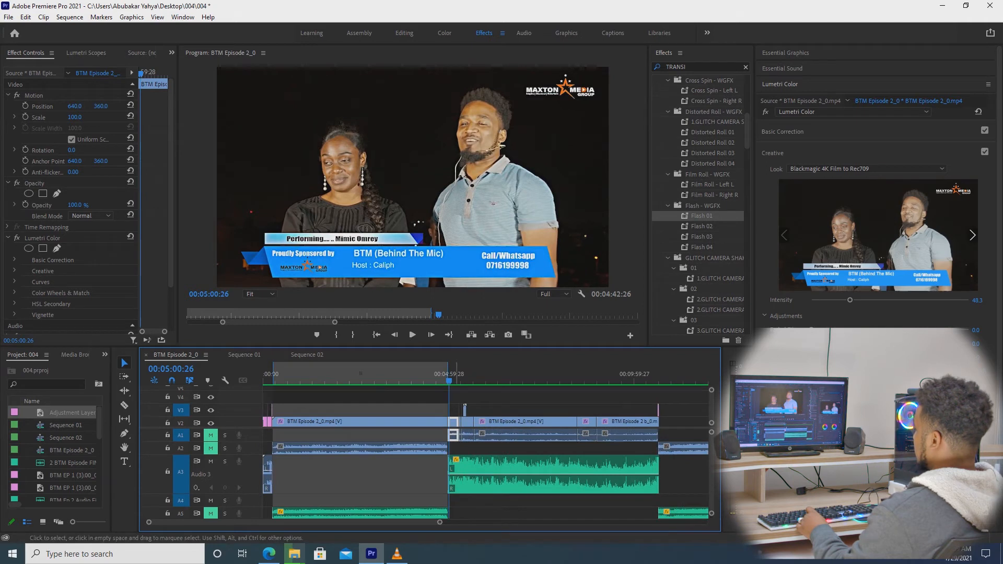
pyautogui.click(511, 374)
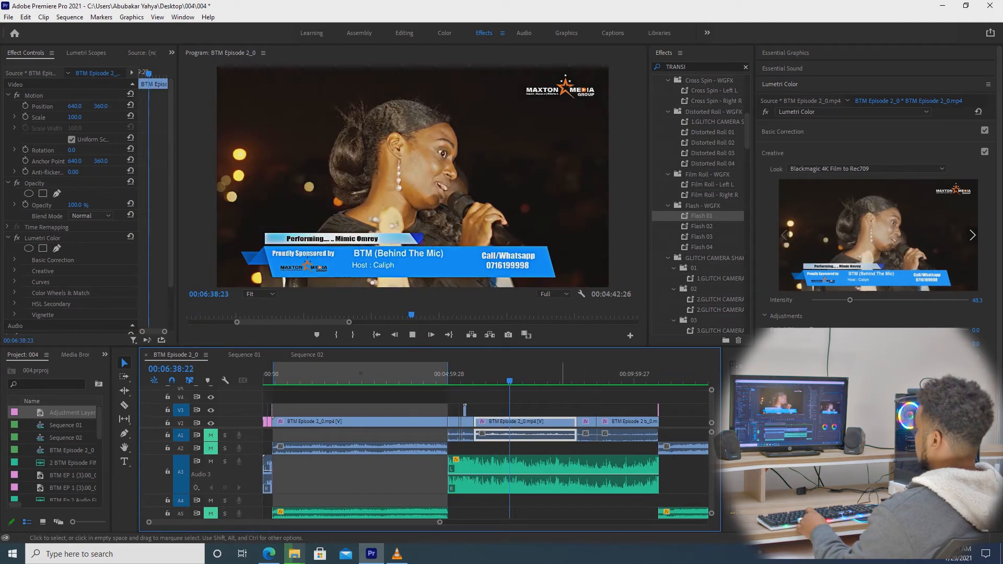
pyautogui.press('space')
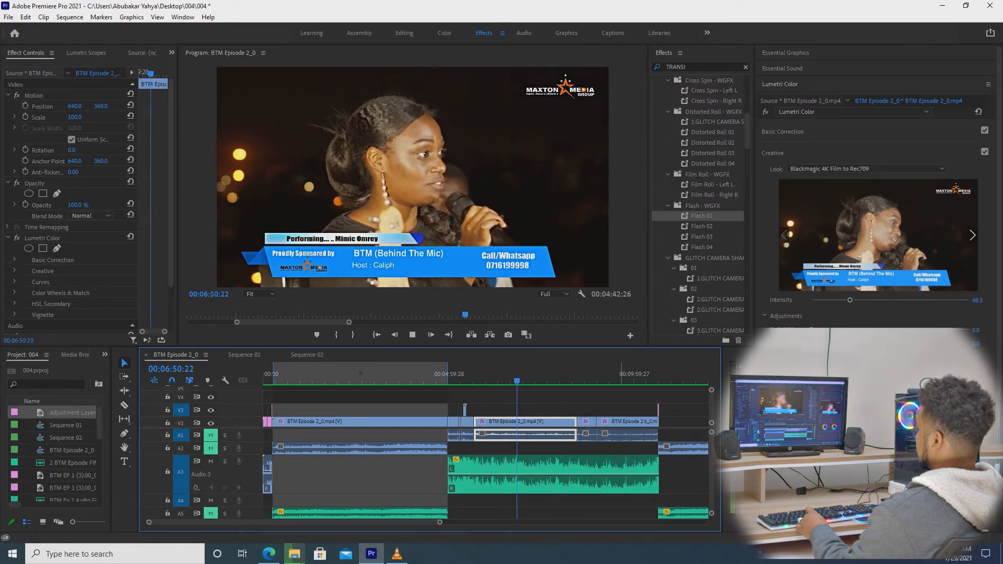
pyautogui.click(645, 376)
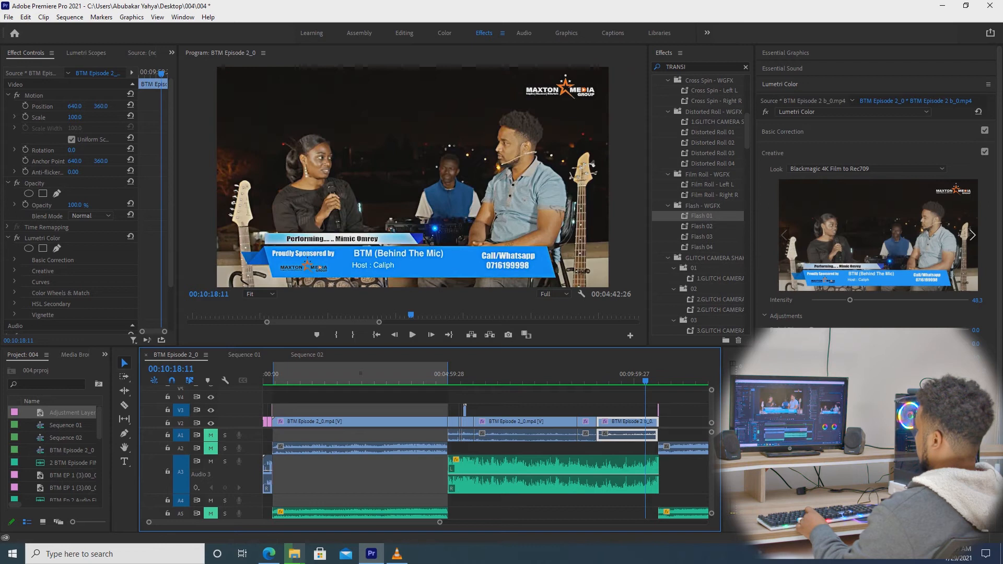
pyautogui.moveTo(440, 523); pyautogui.dragTo(494, 522)
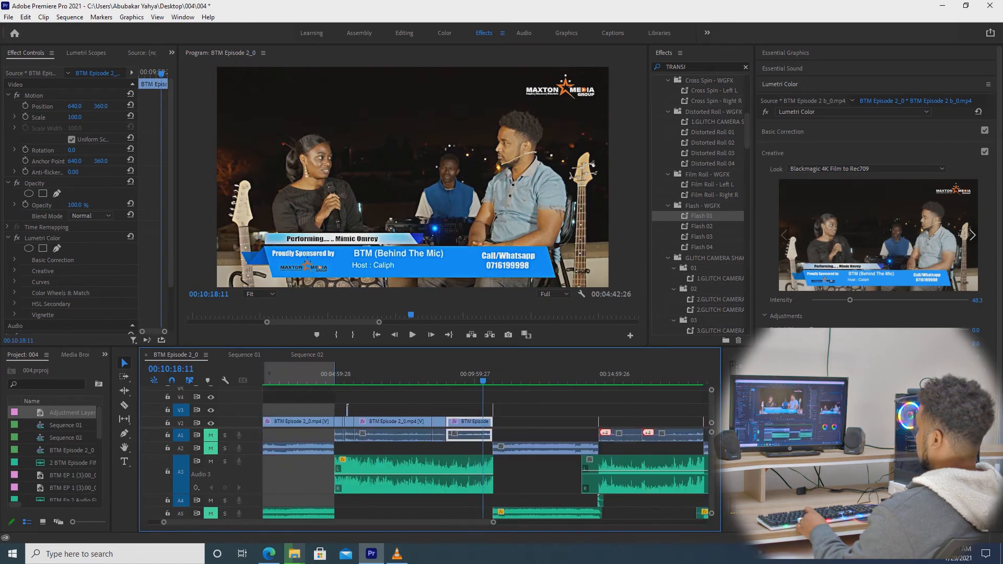
pyautogui.click(489, 376)
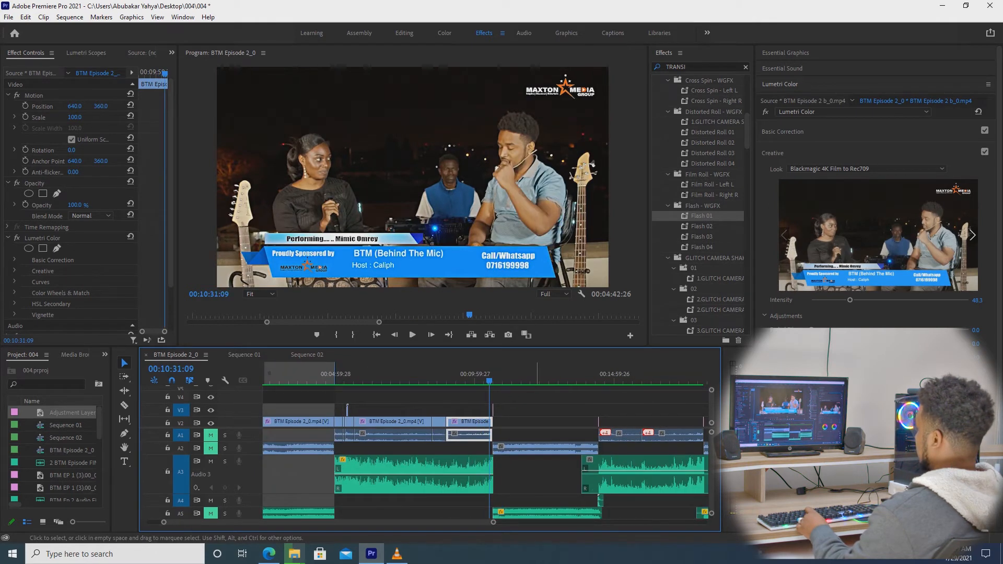
pyautogui.press('space')
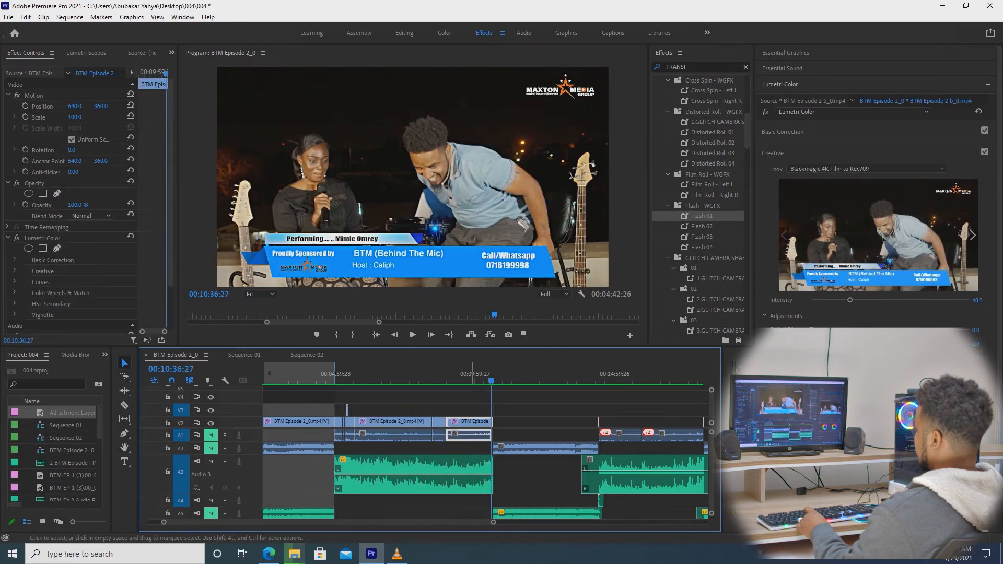
pyautogui.moveTo(493, 523); pyautogui.dragTo(375, 522)
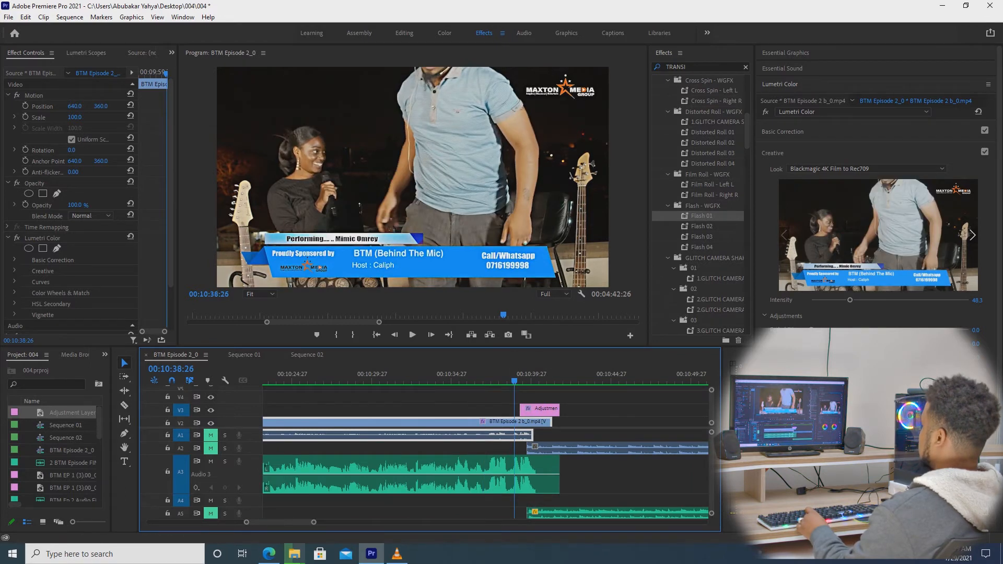
pyautogui.press('space')
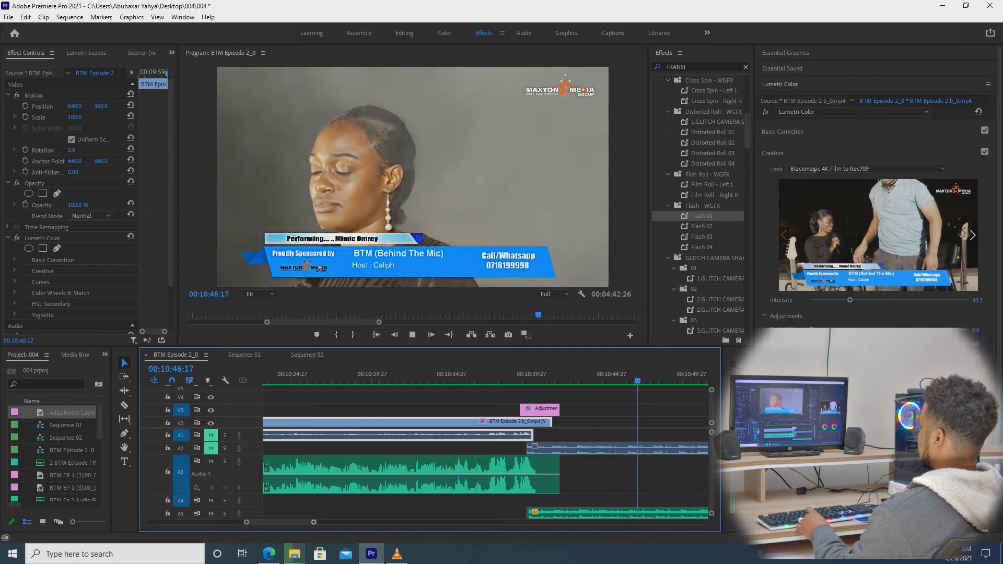
pyautogui.press('-')
pyautogui.press('-')
pyautogui.press('-')
pyautogui.press('-')
pyautogui.press('-')
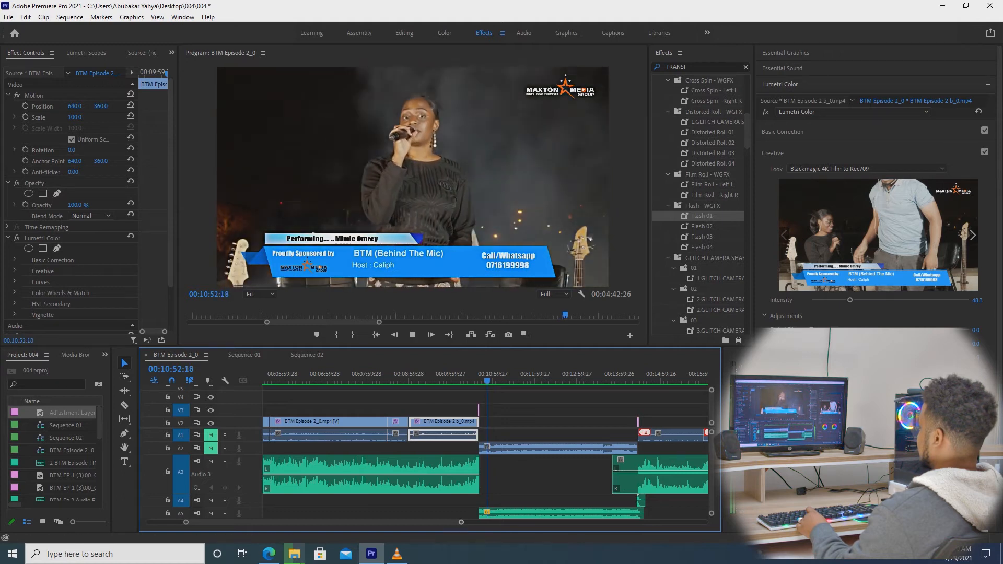
pyautogui.press('-')
pyautogui.press('-')
pyautogui.press('-')
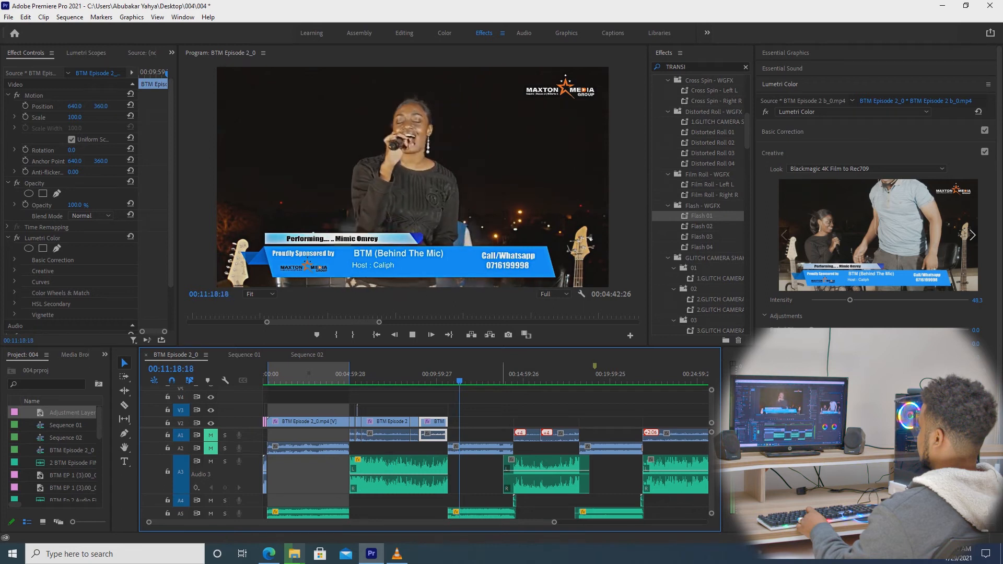
pyautogui.press('space')
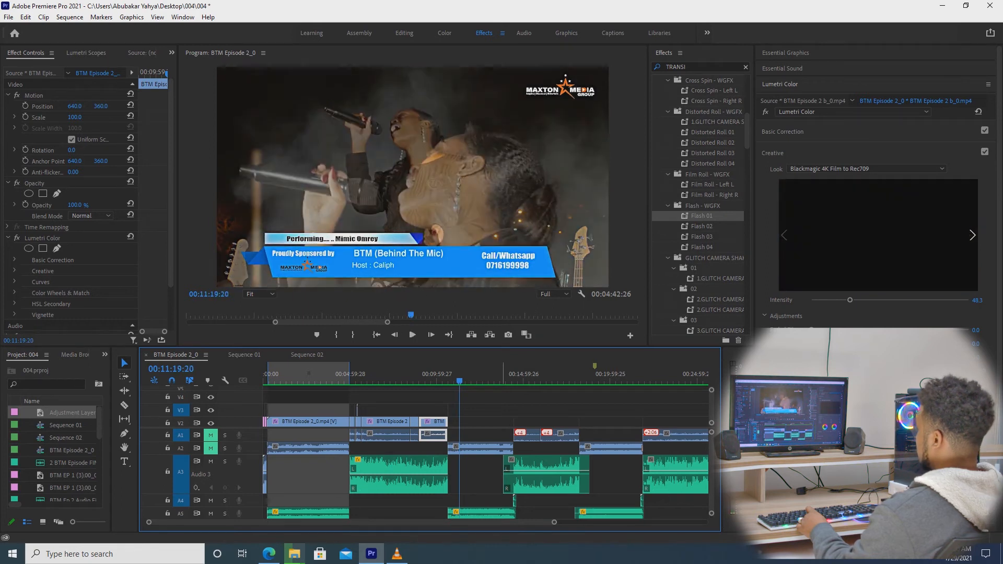
pyautogui.moveTo(470, 376); pyautogui.dragTo(507, 375)
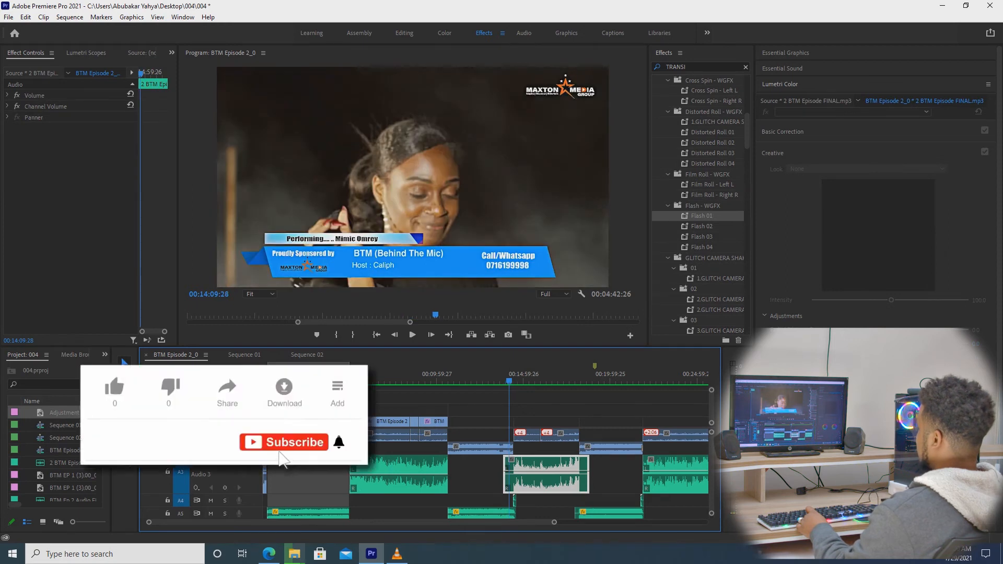
pyautogui.moveTo(554, 522); pyautogui.dragTo(409, 523)
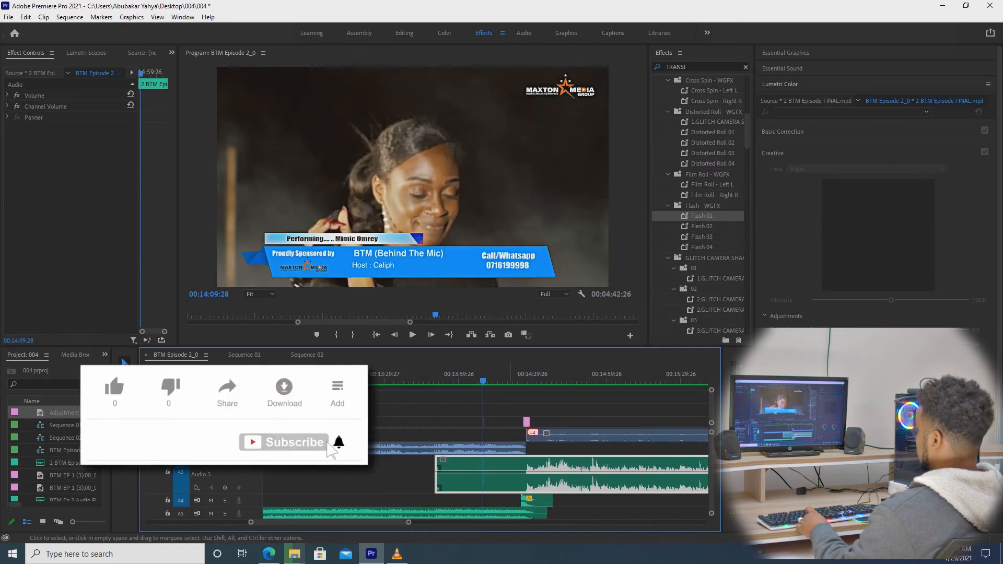
pyautogui.click(512, 376)
pyautogui.moveTo(512, 376); pyautogui.dragTo(517, 376)
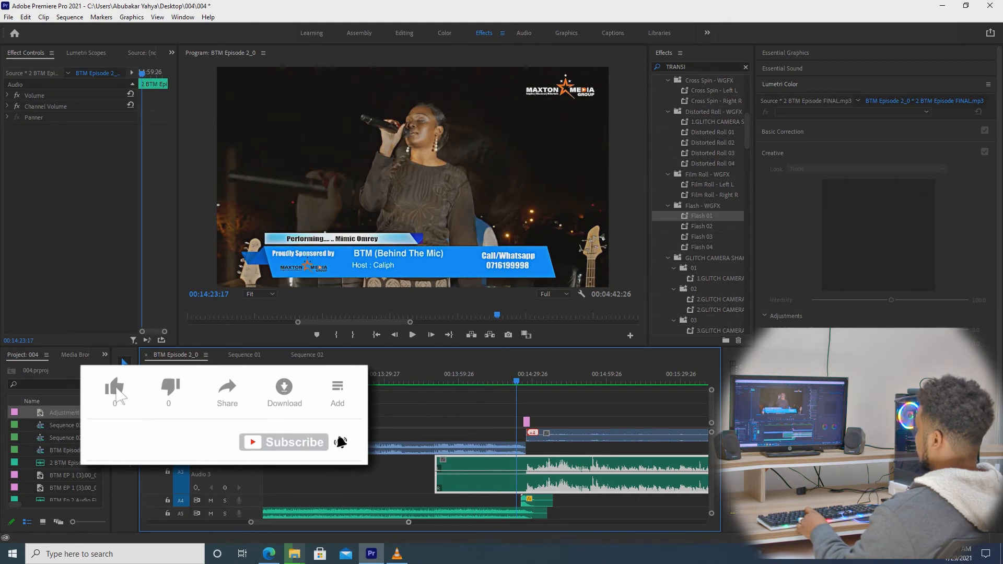
pyautogui.press('-')
pyautogui.click(483, 376)
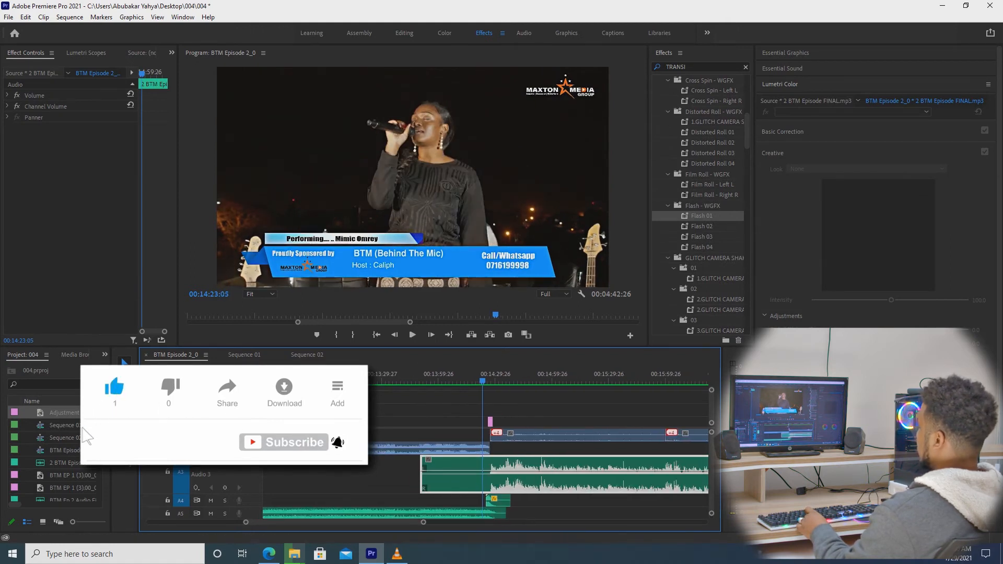
pyautogui.press('space')
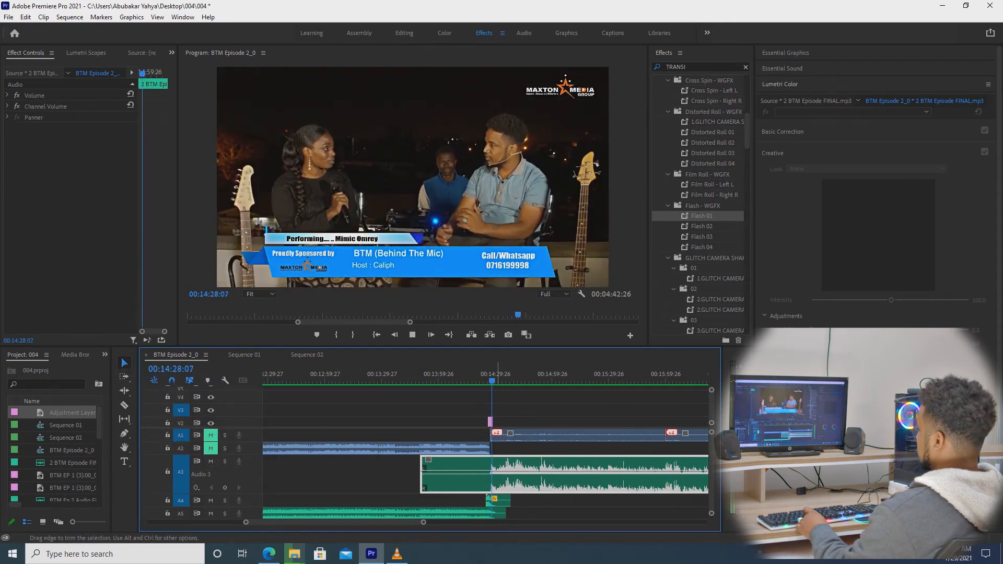
pyautogui.click(515, 436)
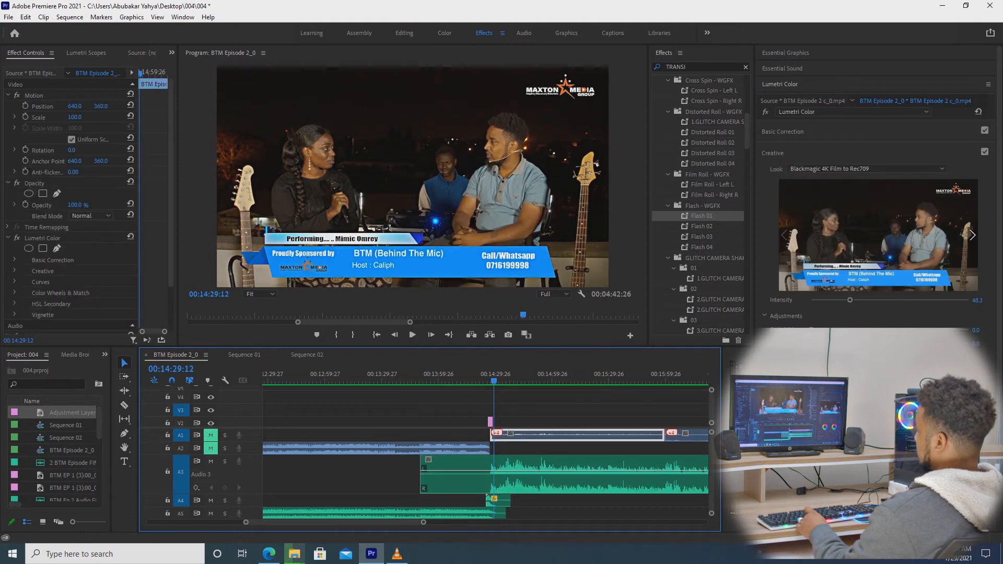
pyautogui.press('-')
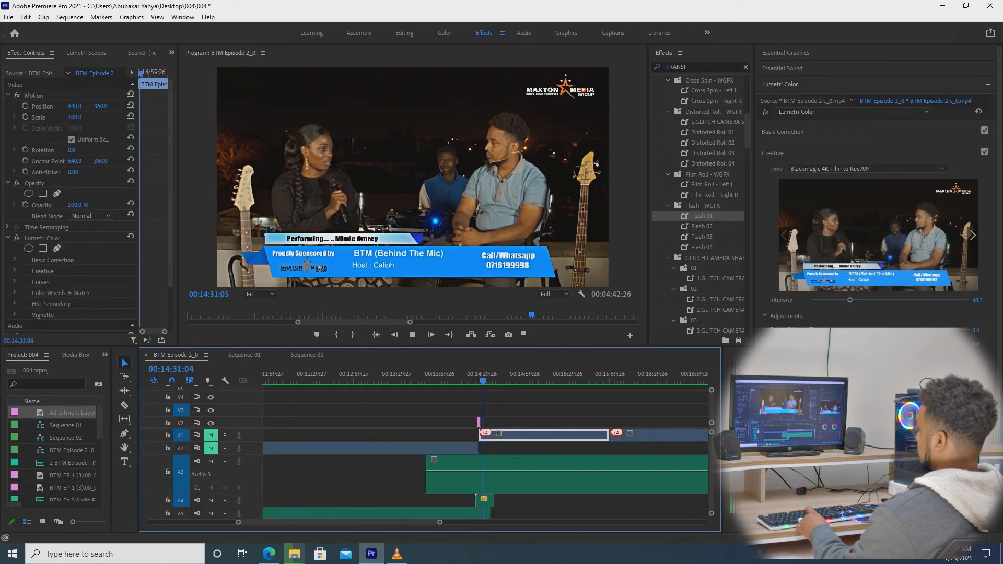
pyautogui.press('-')
pyautogui.press('=')
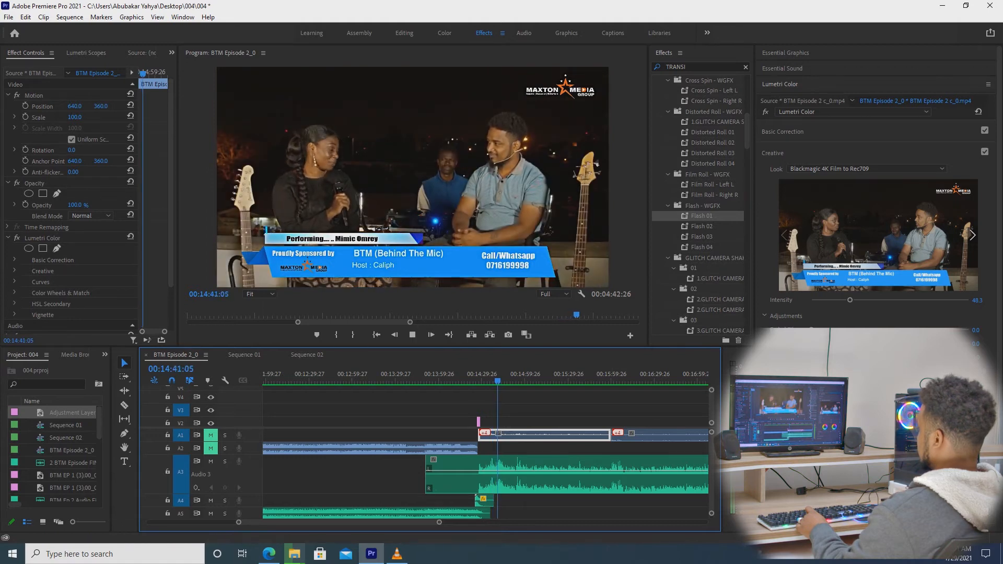
pyautogui.press('-')
pyautogui.press('-')
pyautogui.press('-')
pyautogui.press('-')
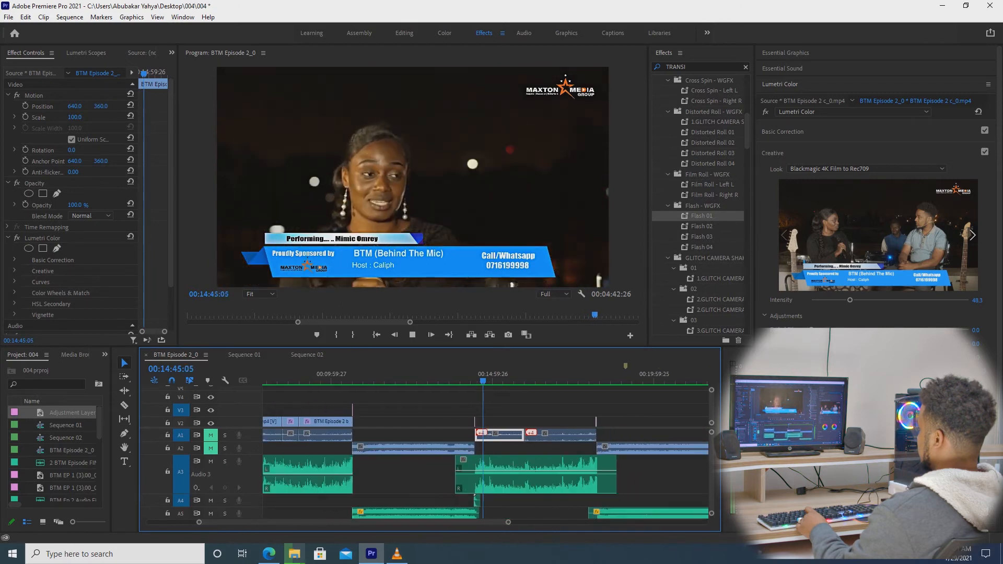
pyautogui.click(534, 513)
pyautogui.press('space')
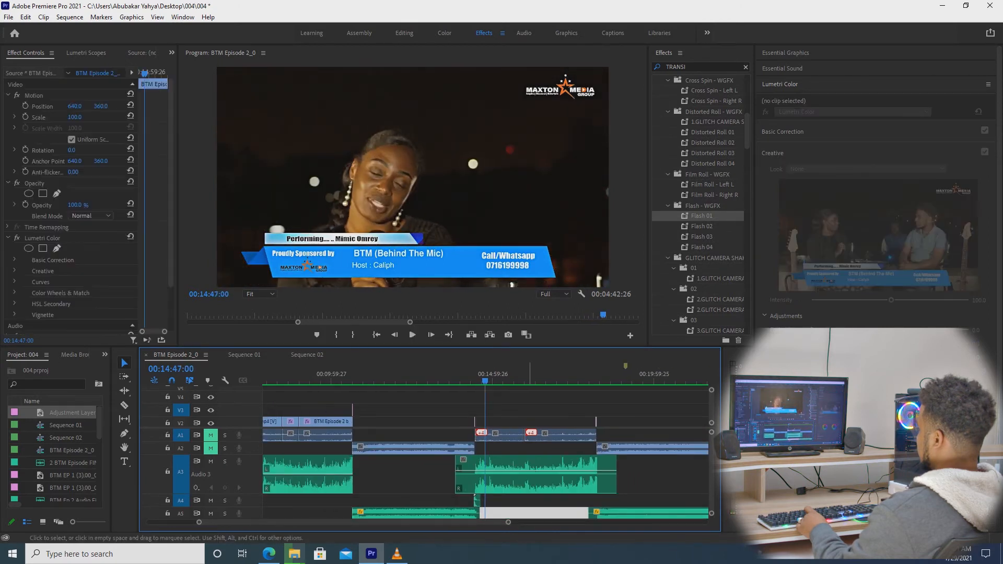
pyautogui.moveTo(531, 375); pyautogui.dragTo(591, 375)
pyautogui.press('-')
pyautogui.press('-')
pyautogui.press('-')
pyautogui.press('-')
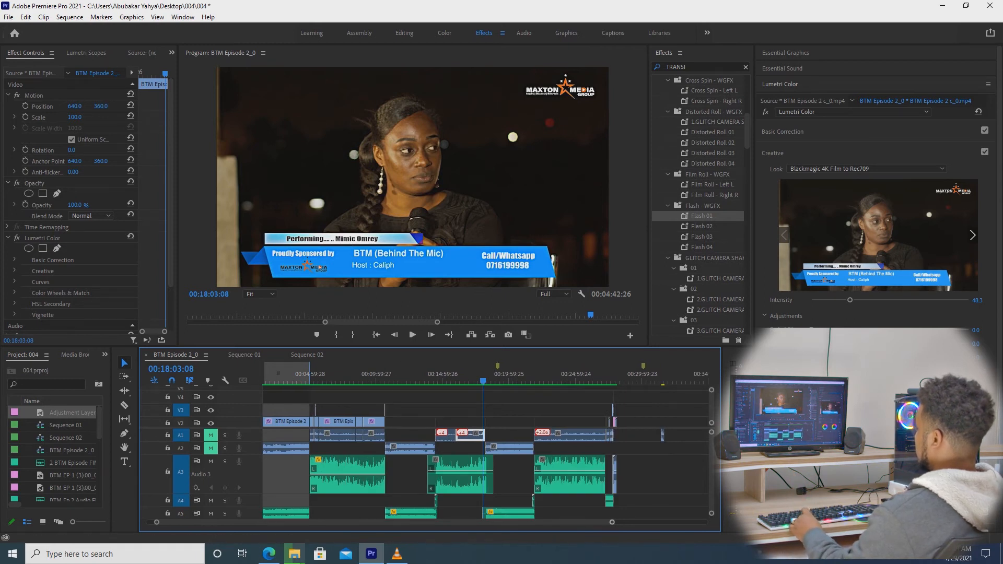
pyautogui.press('=')
pyautogui.press('=')
pyautogui.press('=')
pyautogui.press('space')
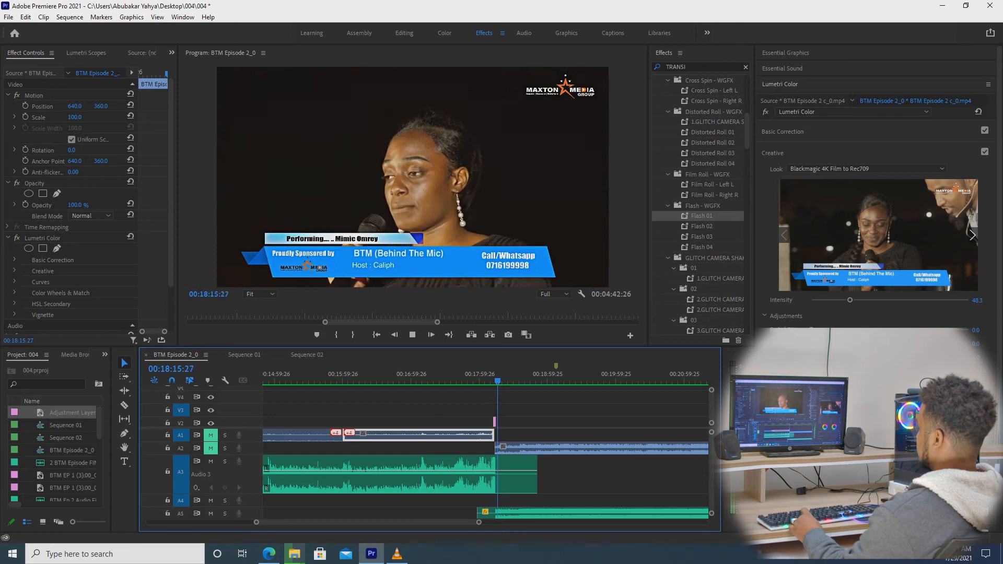
pyautogui.press('-')
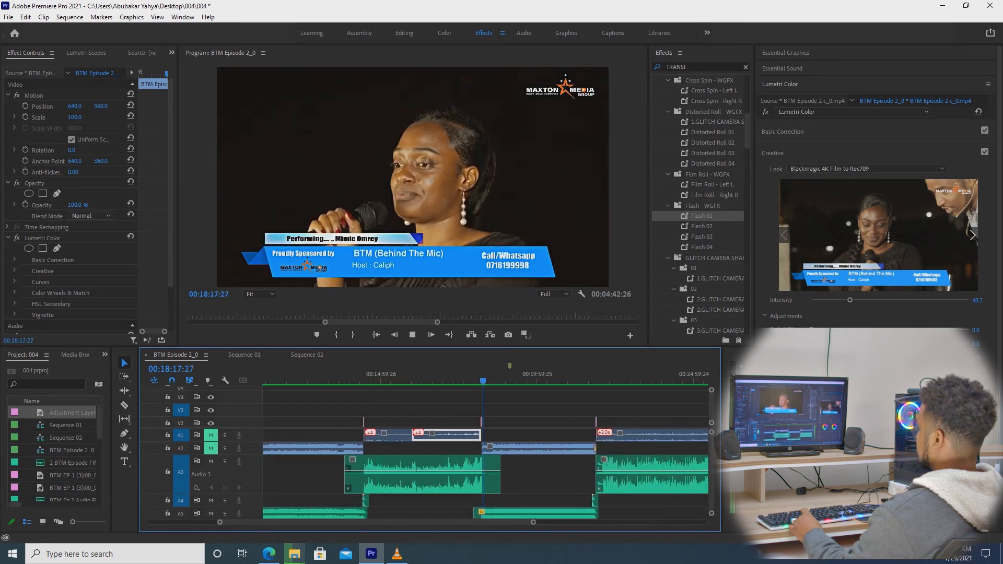
pyautogui.press('-')
pyautogui.press('-')
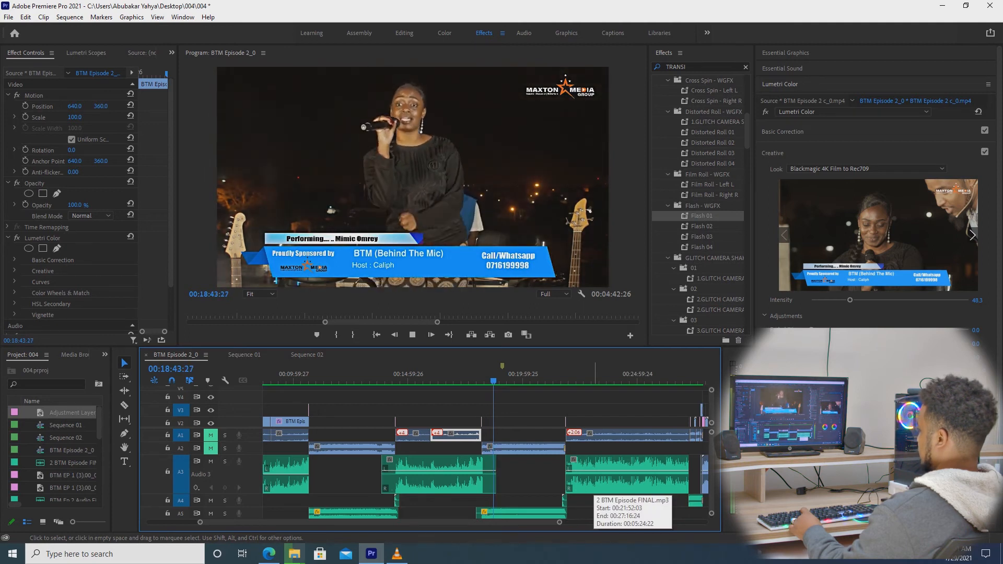
pyautogui.press('space')
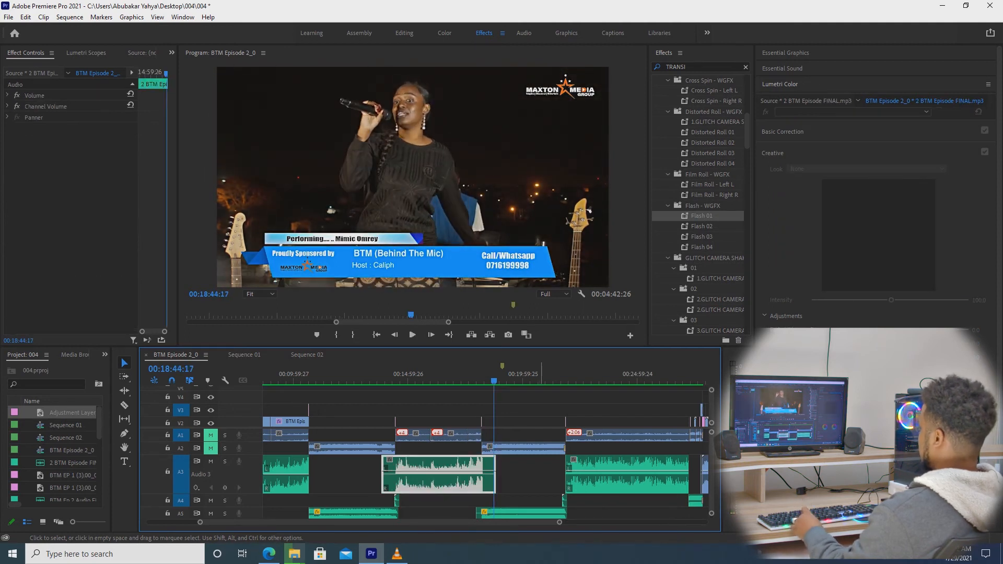
pyautogui.moveTo(552, 381); pyautogui.dragTo(564, 381)
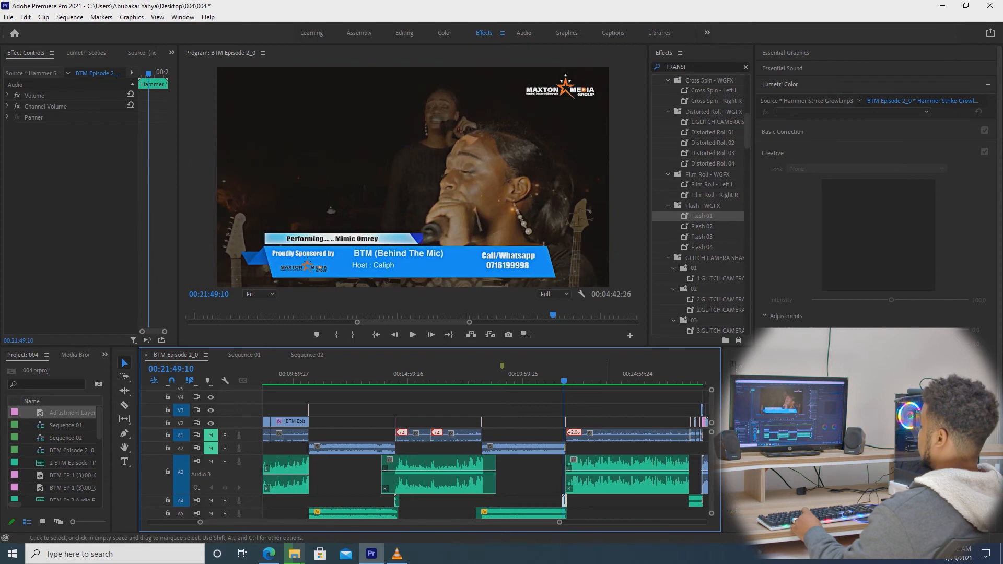
pyautogui.press('=')
pyautogui.press('=')
pyautogui.press('=')
pyautogui.press('space')
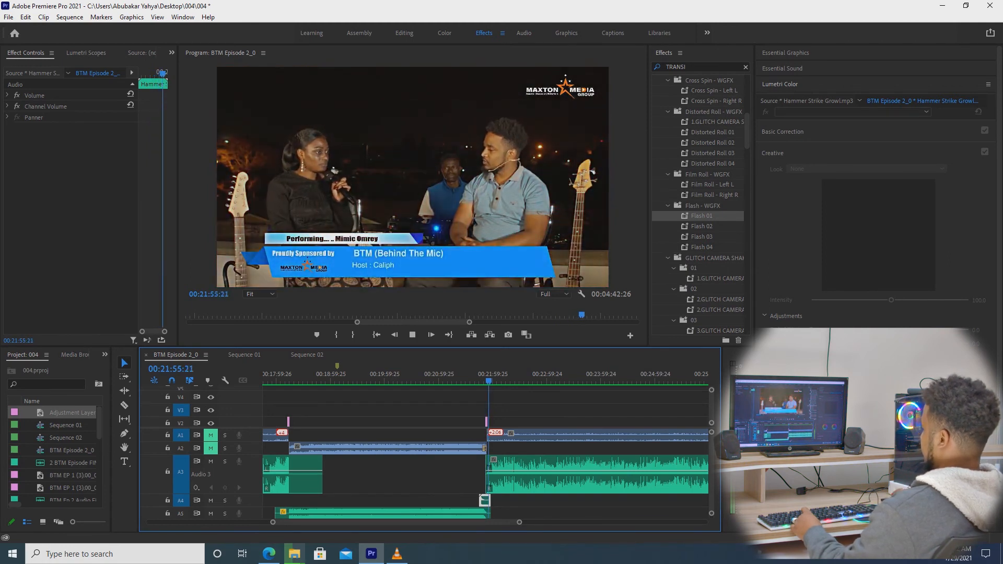
pyautogui.press('-')
pyautogui.press('-')
pyautogui.press('-')
pyautogui.press('-')
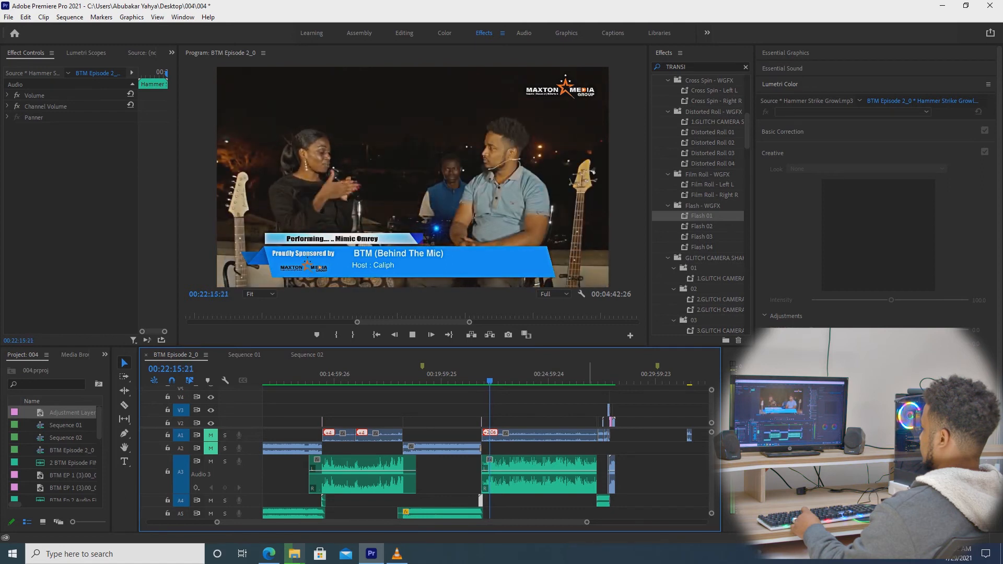
pyautogui.click(588, 374)
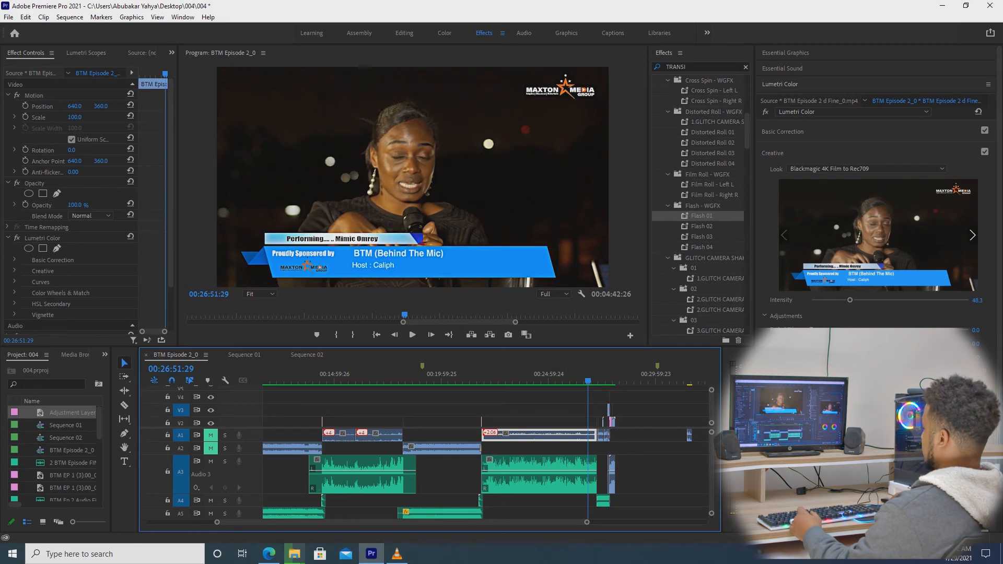
pyautogui.press('=')
pyautogui.press('=')
pyautogui.press('=')
pyautogui.press('=')
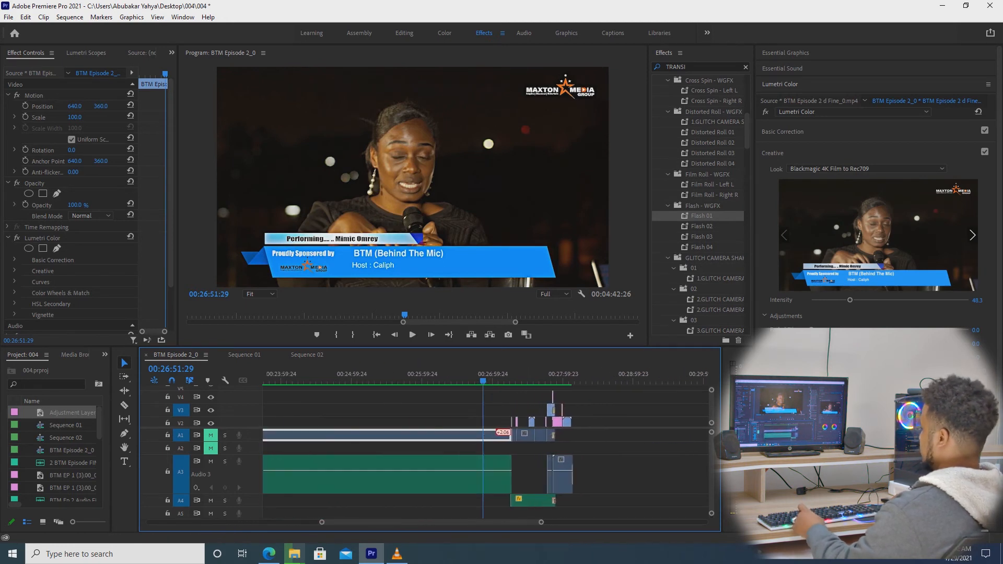
pyautogui.press('=')
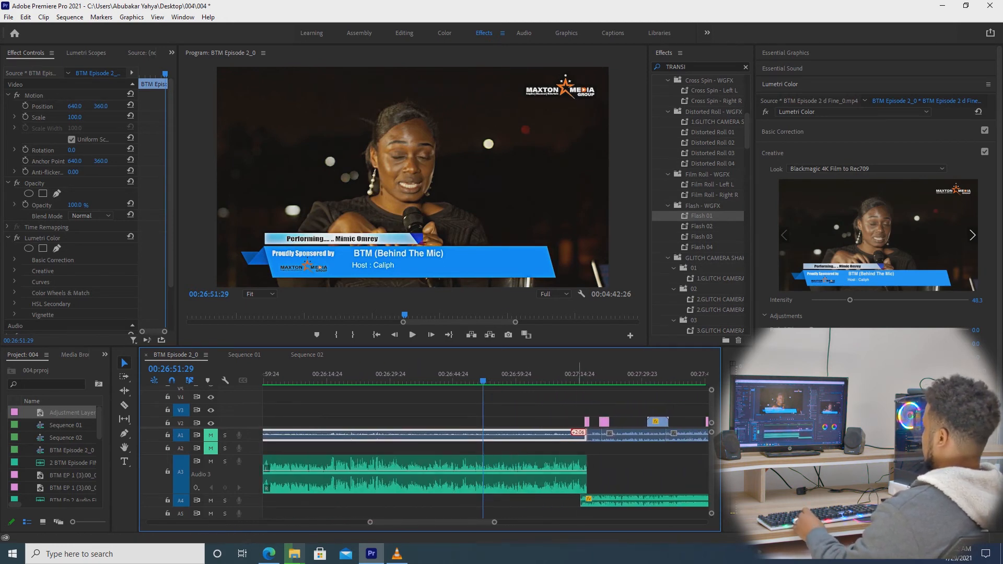
pyautogui.click(580, 375)
pyautogui.press('space')
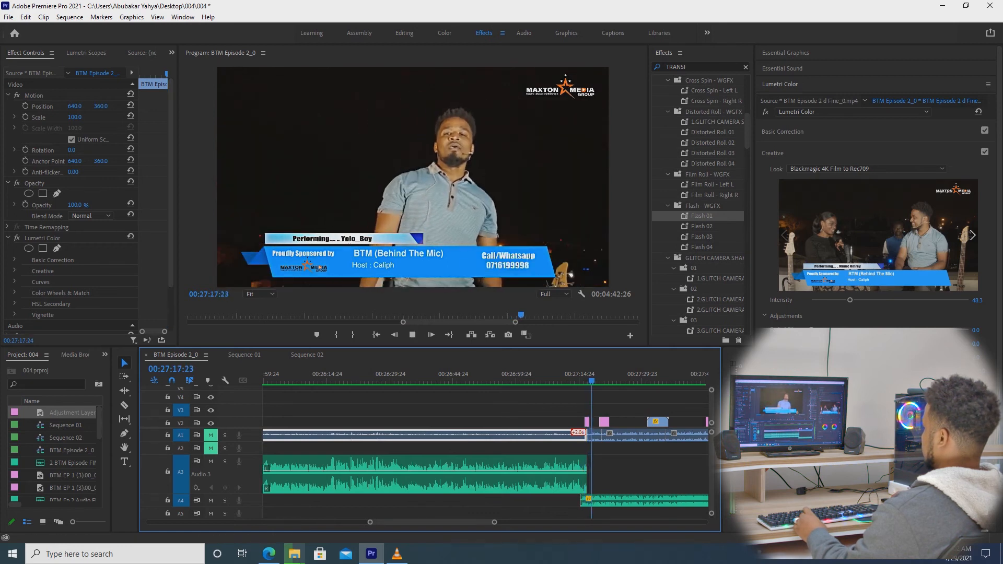
pyautogui.press('-')
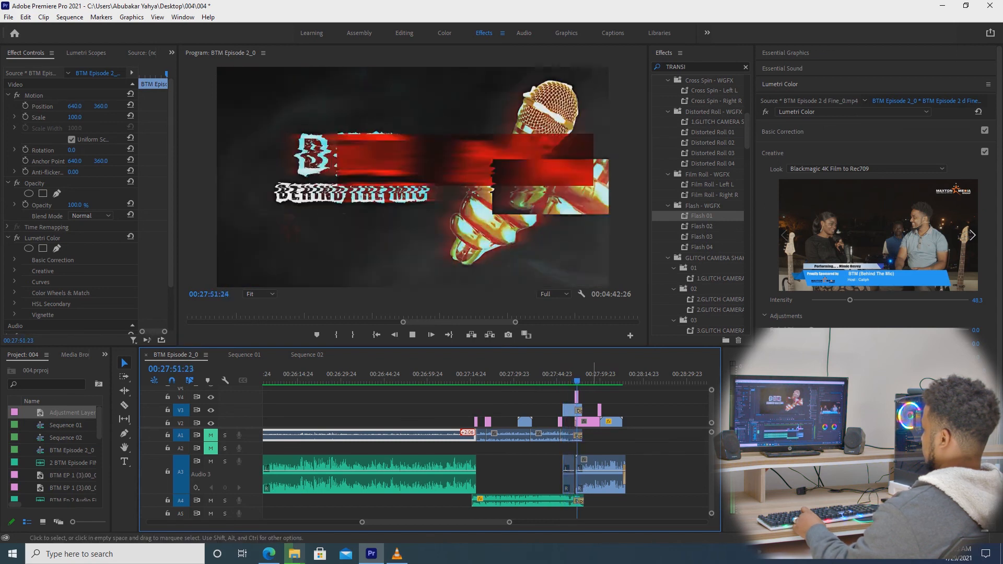
pyautogui.press('space')
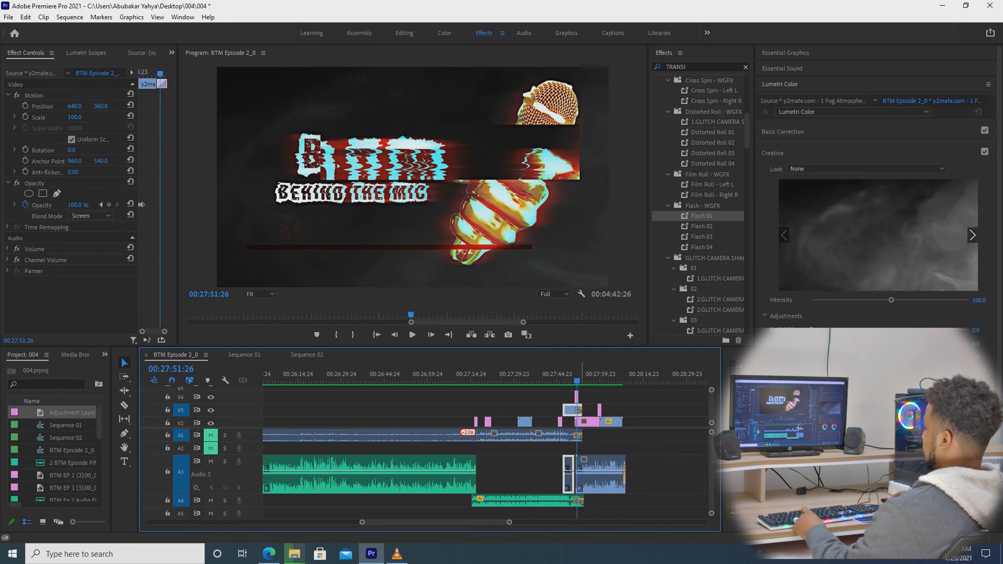
pyautogui.press('space')
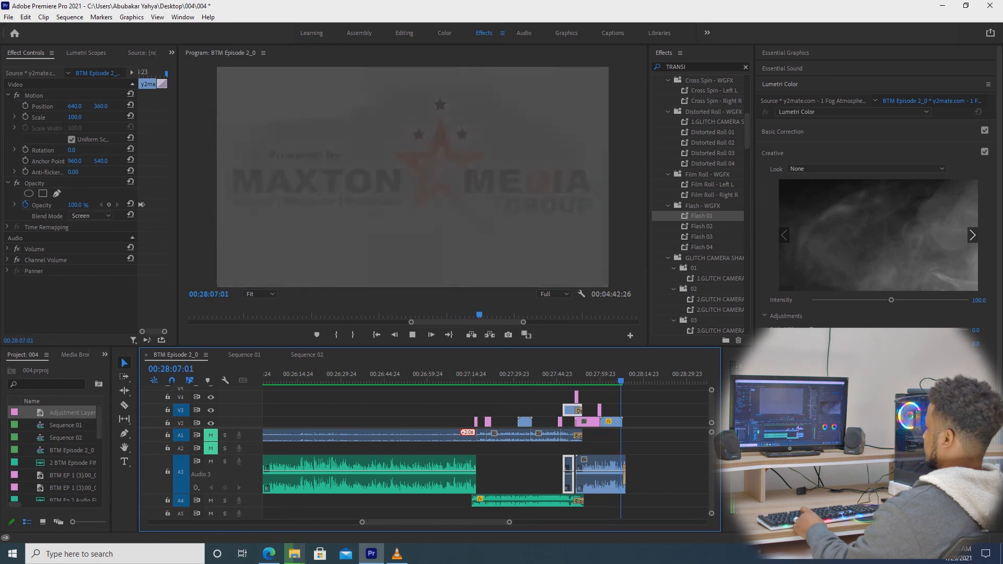
pyautogui.press('-')
pyautogui.press('-')
pyautogui.press('-')
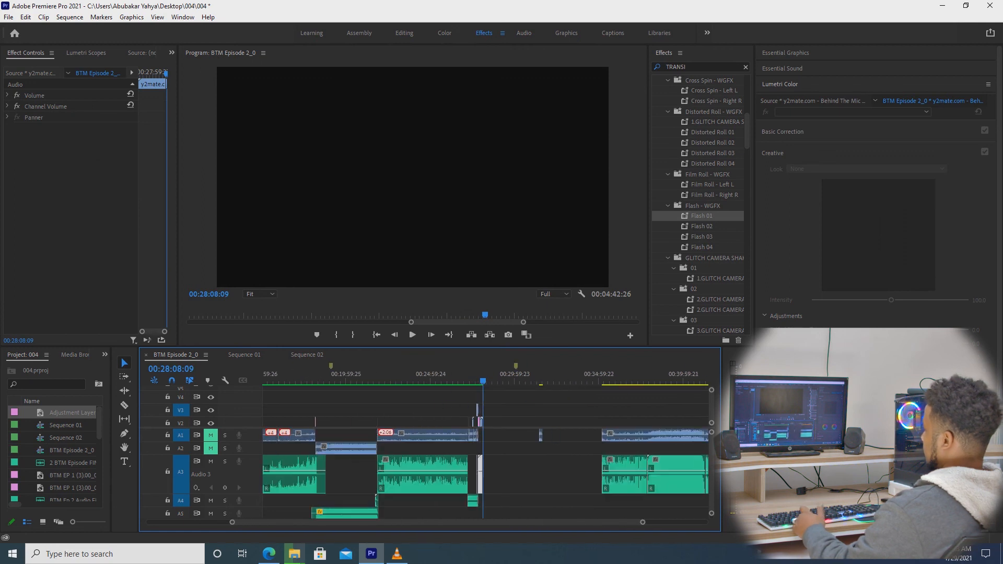